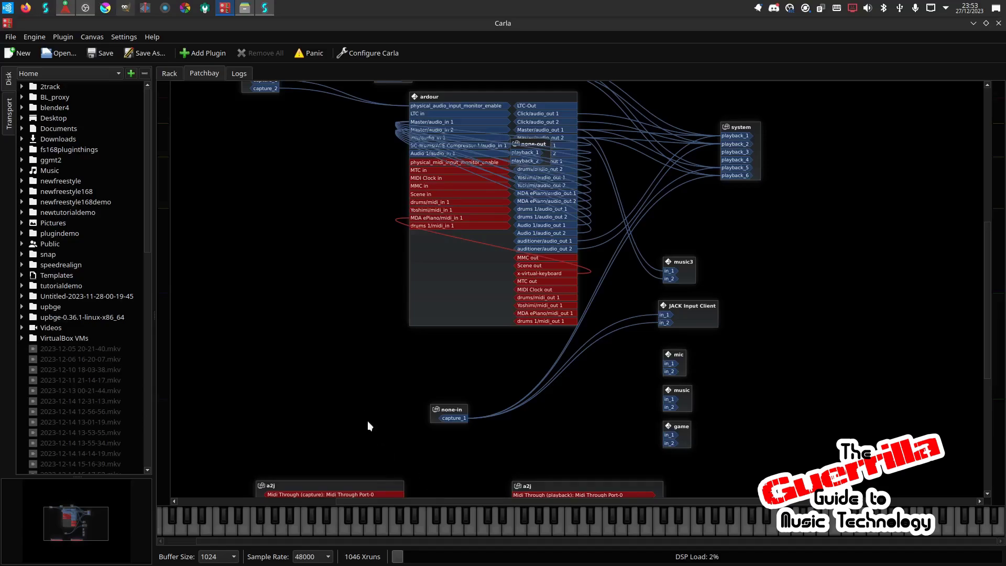
Switch to Ardour's mixer and inspect the ACE Compressor and Red Zeppelin Drumkit on the drums strip and the Amplifier (Mono) on the mic strip.
{"action": "left_click", "coordinate": [64, 13]}
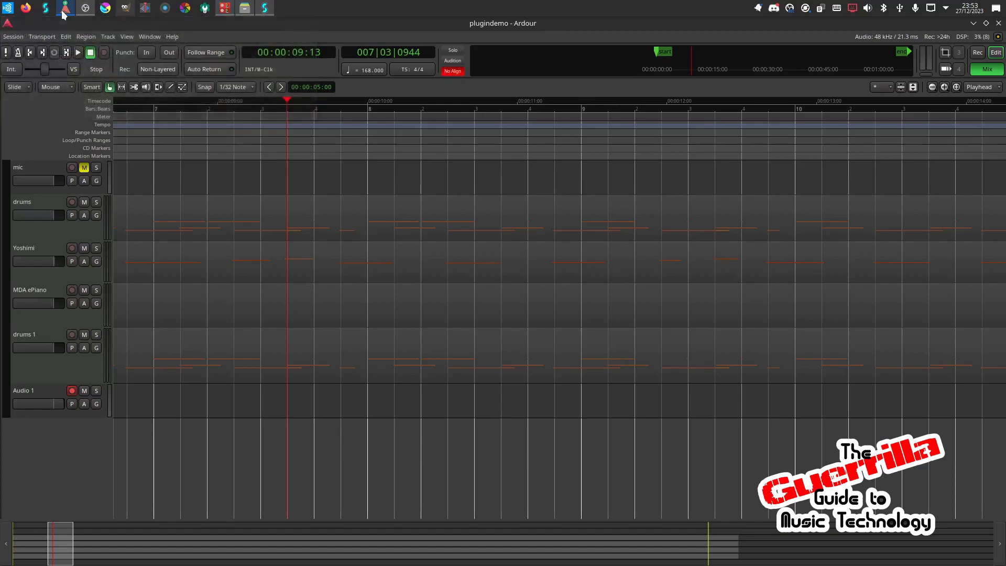
{"action": "left_click", "coordinate": [66, 14]}
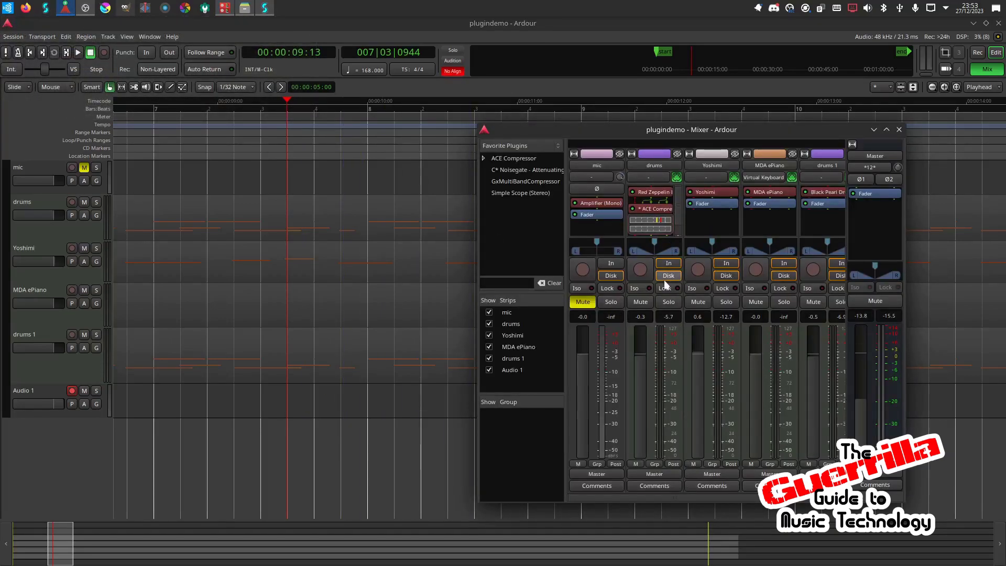
{"action": "double_click", "coordinate": [653, 209]}
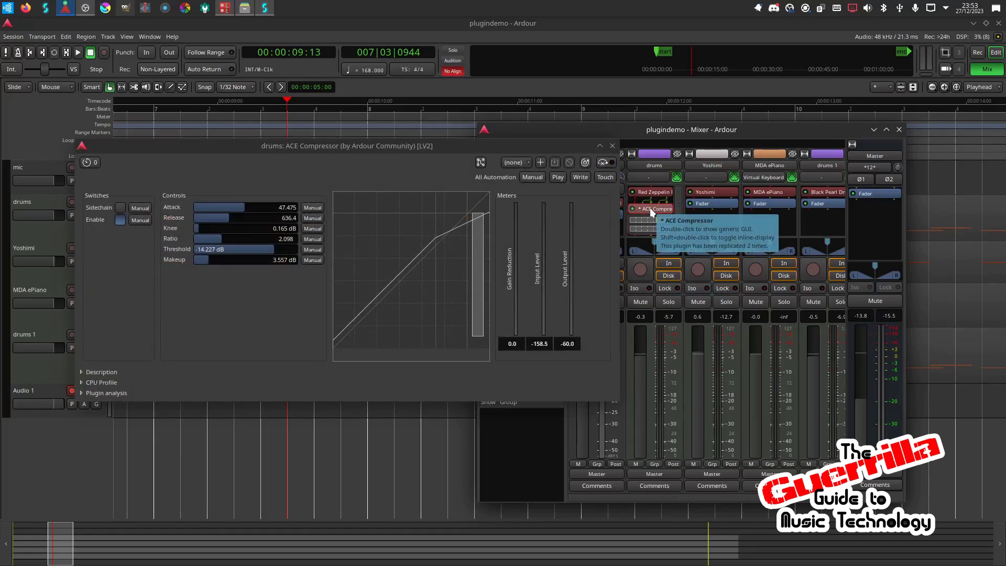
{"action": "left_click", "coordinate": [612, 146]}
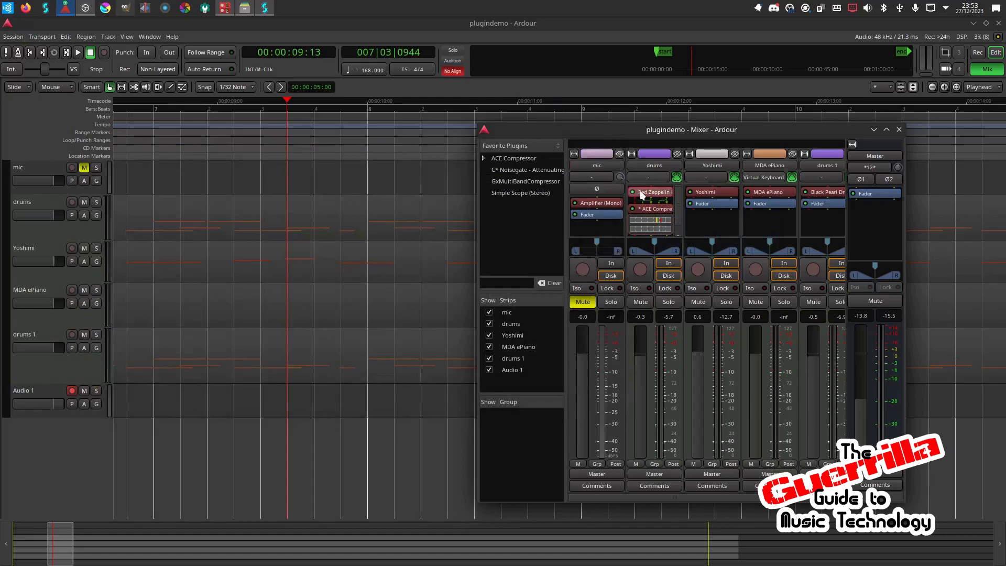
{"action": "double_click", "coordinate": [635, 194]}
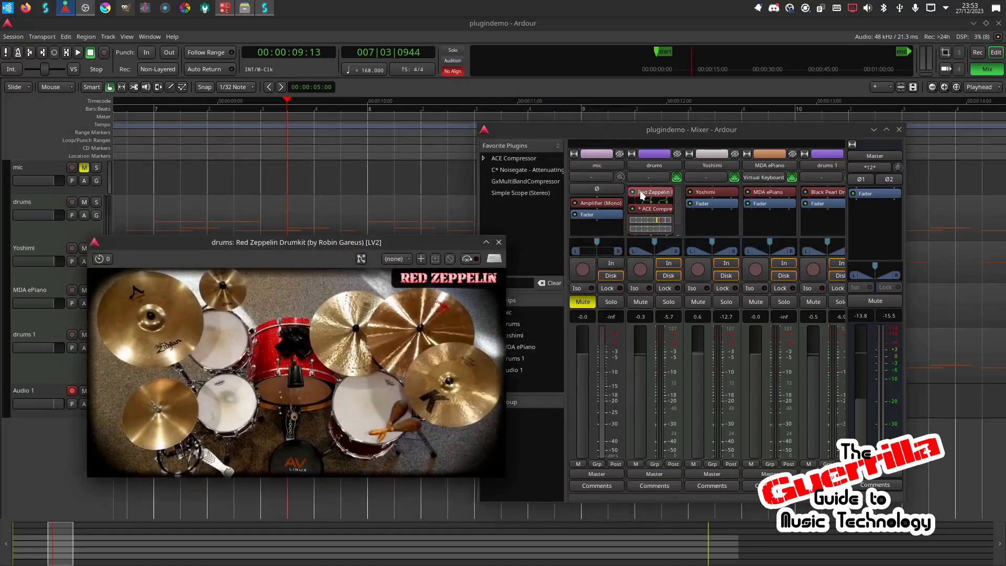
{"action": "left_click", "coordinate": [498, 242]}
{"action": "double_click", "coordinate": [590, 204]}
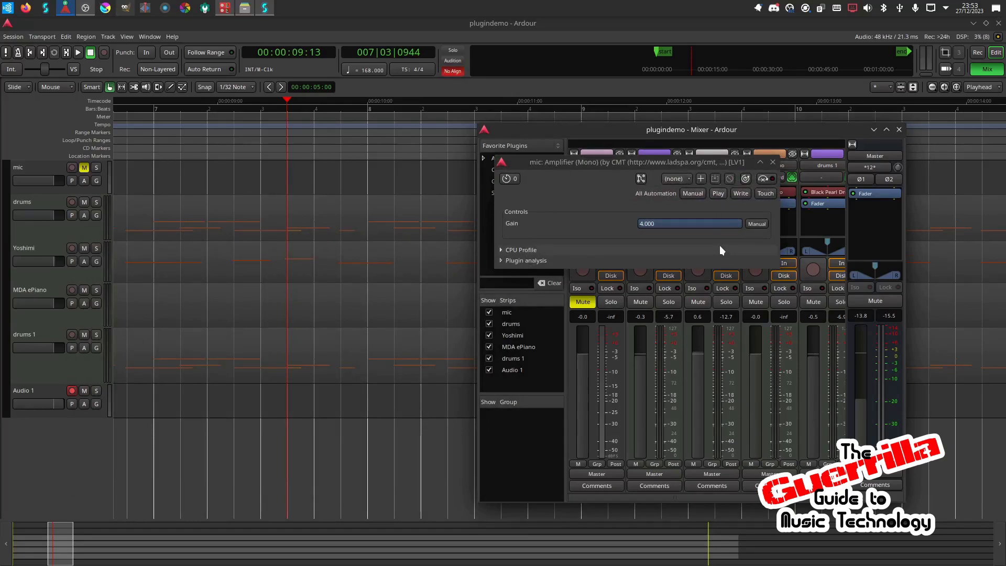
{"action": "left_click", "coordinate": [772, 162]}
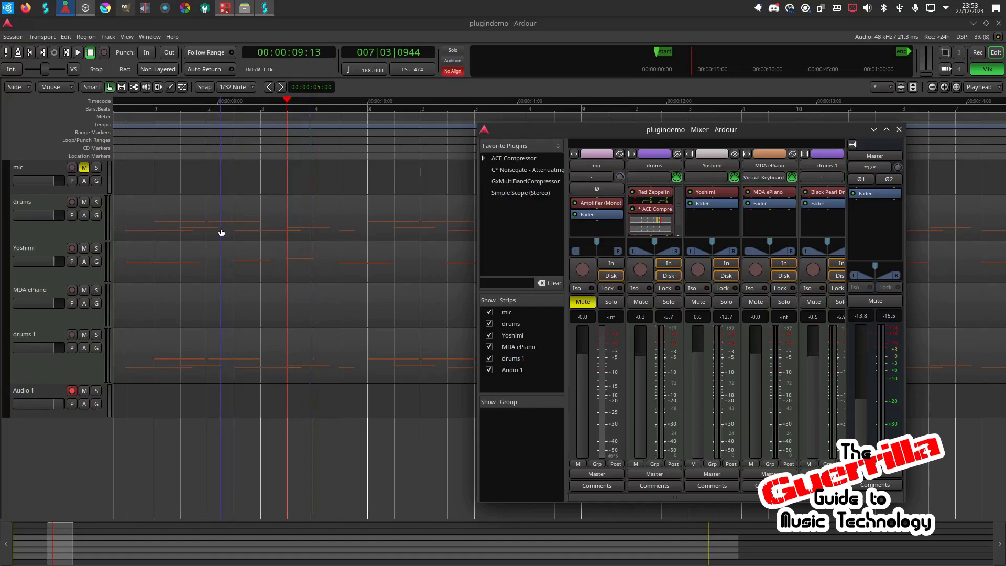
Switch to Carla and add the Simple amplifier plugin to the rack.
{"action": "left_click", "coordinate": [227, 9]}
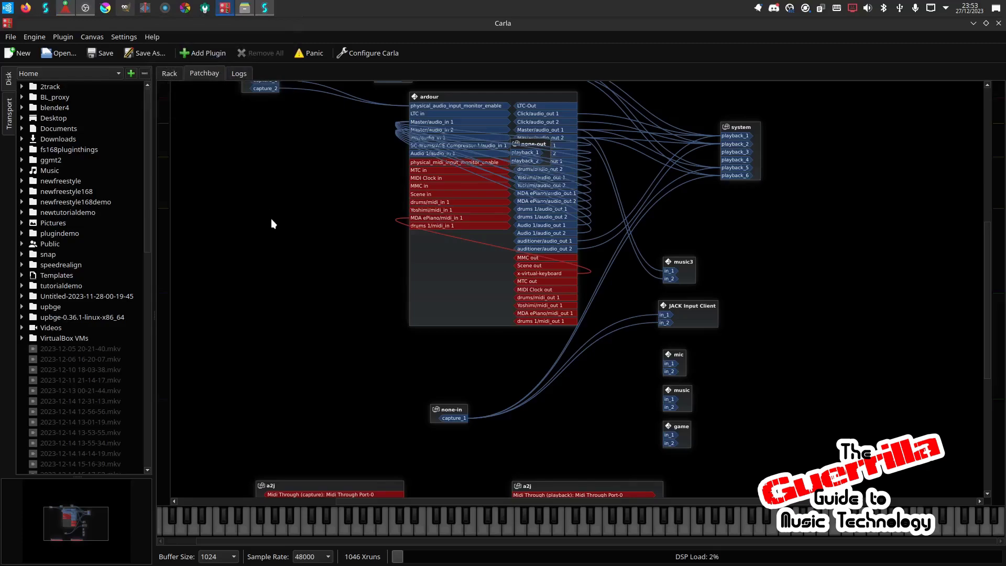
{"action": "left_click", "coordinate": [175, 75]}
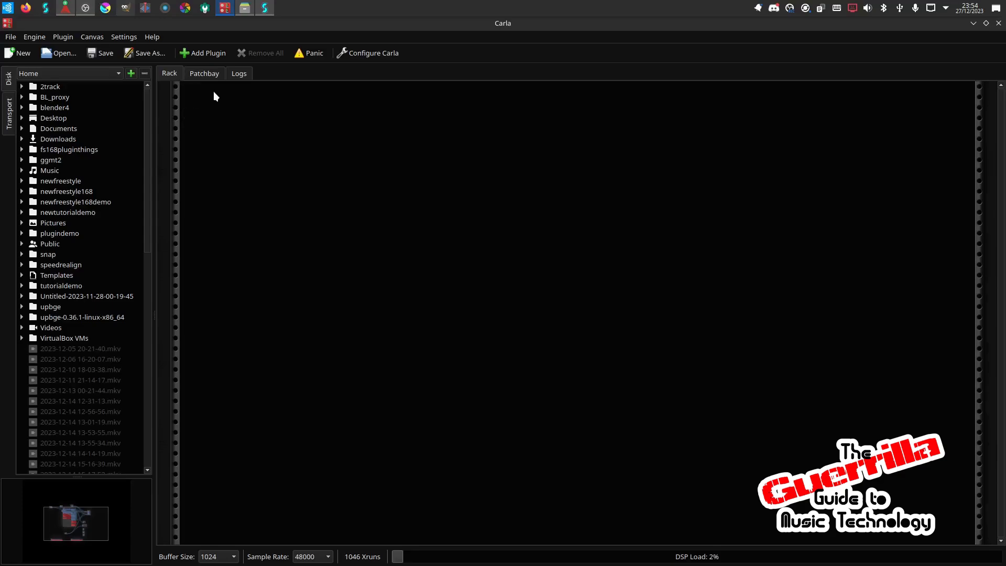
{"action": "left_click", "coordinate": [209, 56]}
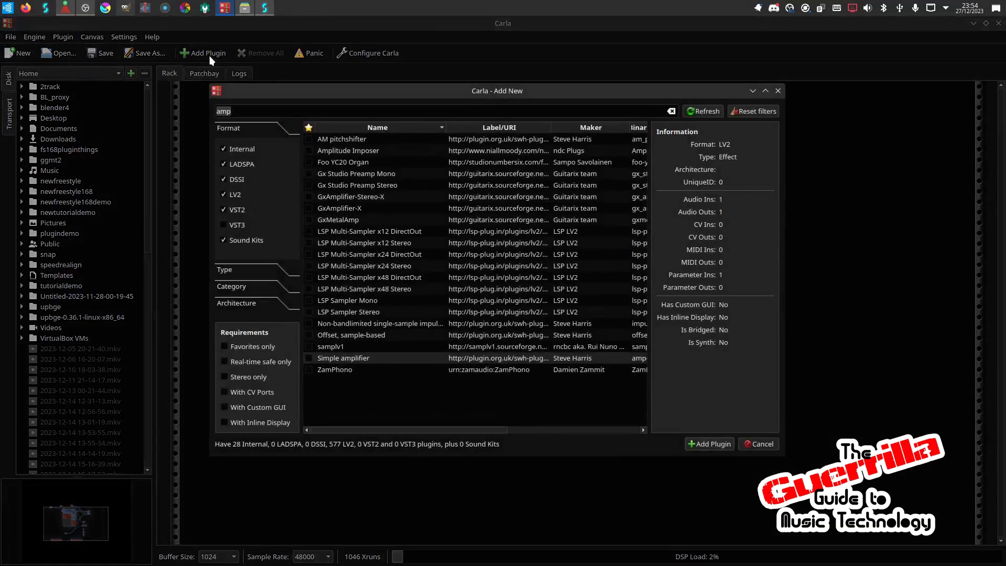
{"action": "left_click", "coordinate": [232, 111]}
{"action": "double_click", "coordinate": [355, 358]}
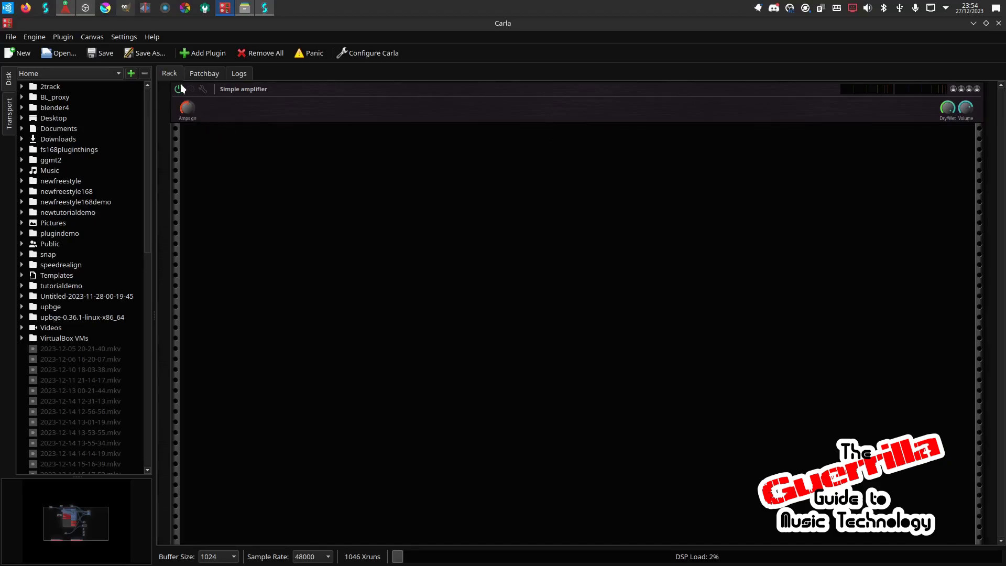
Search the plugin list for "tuner" and remove the duplicate Simple amplifier from the rack.
{"action": "left_click", "coordinate": [204, 53]}
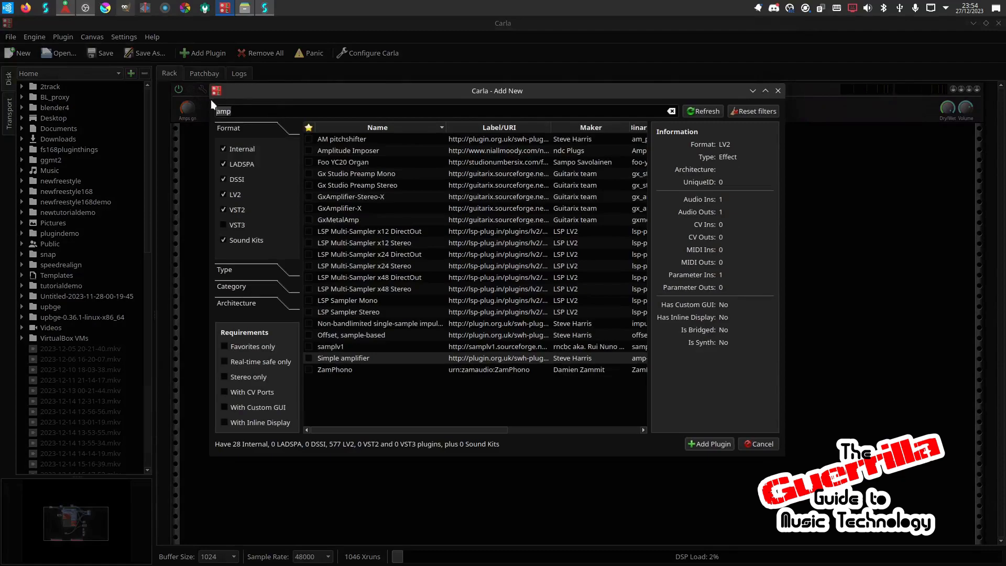
{"action": "type", "text": "tun"}
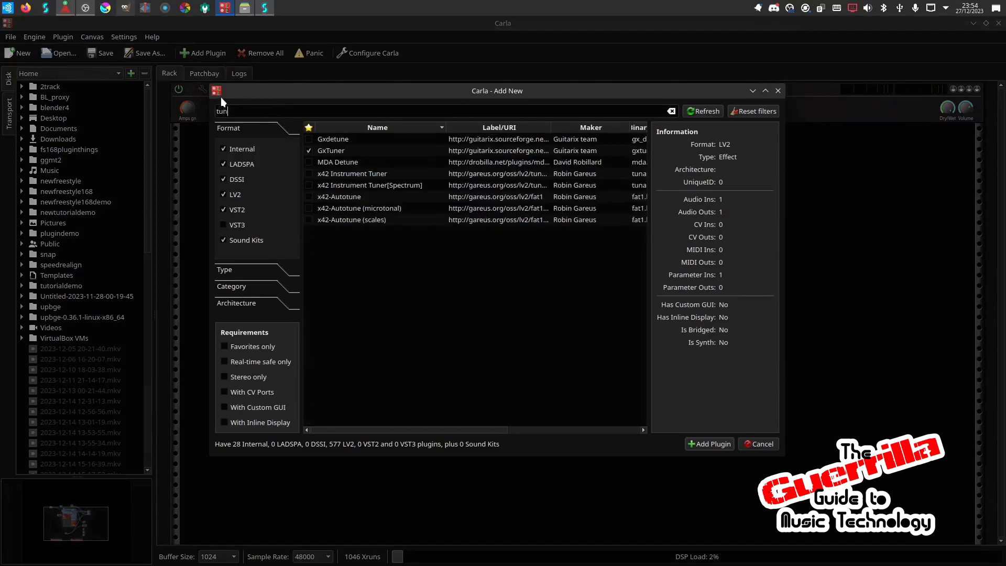
{"action": "type", "text": "er"}
{"action": "key", "text": "Escape"}
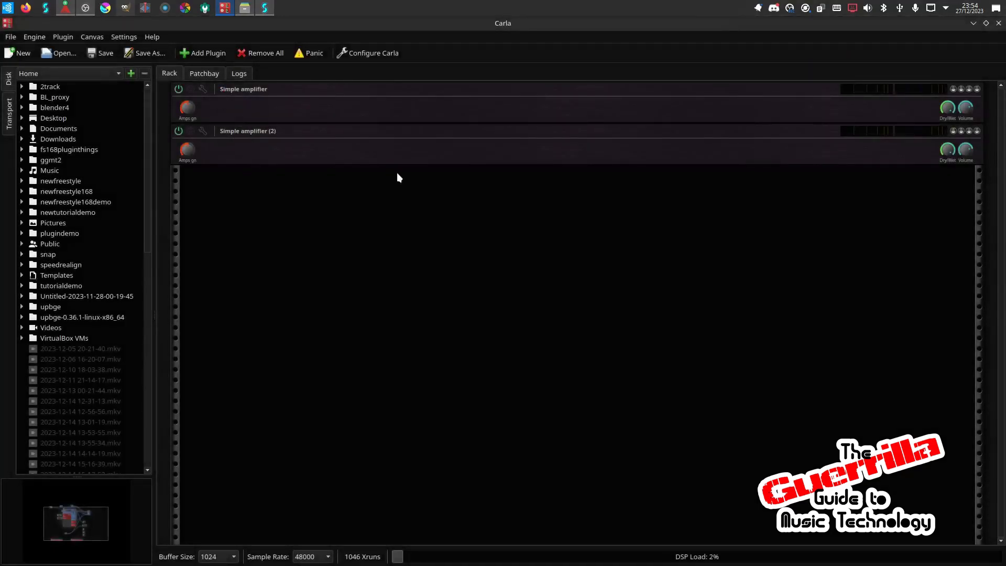
{"action": "right_click", "coordinate": [479, 153]}
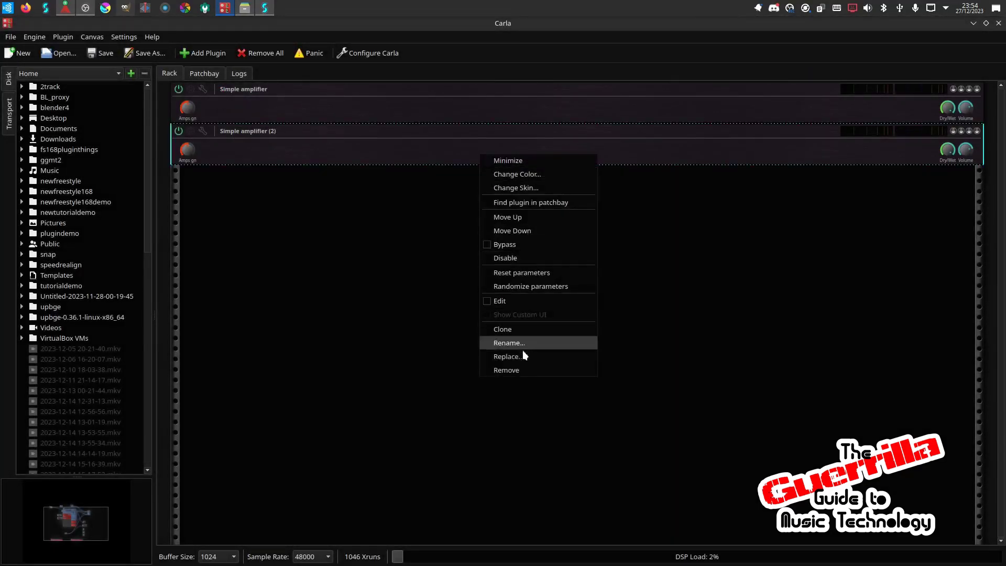
{"action": "left_click", "coordinate": [523, 369]}
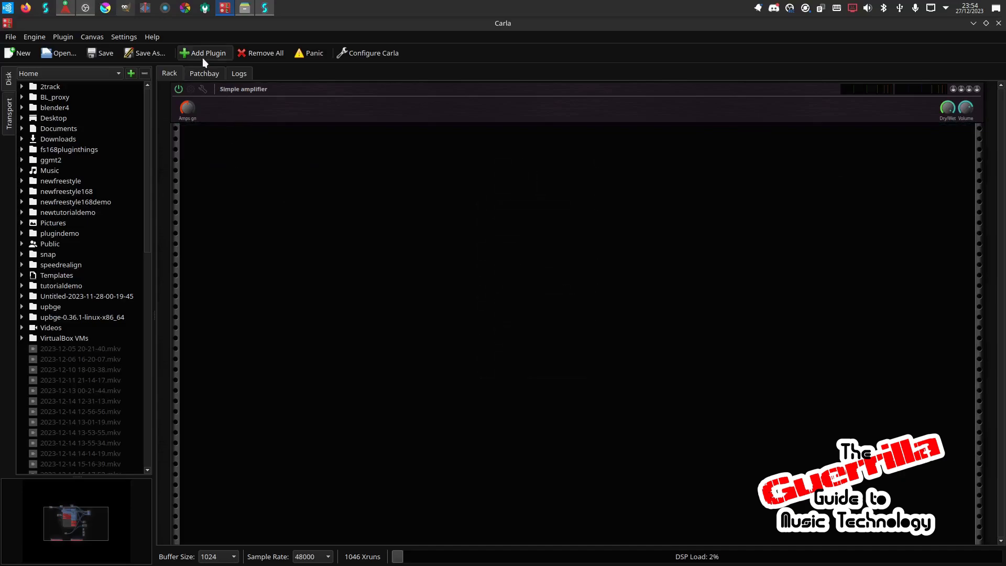
Add the x42 Instrument Tuner plugin to the rack and show its custom interface.
{"action": "left_click", "coordinate": [202, 56]}
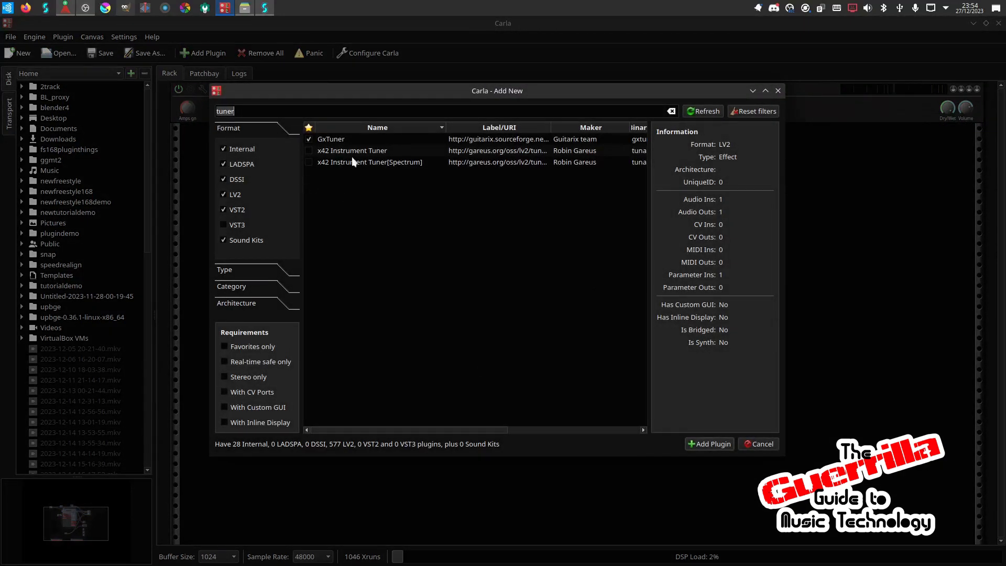
{"action": "double_click", "coordinate": [380, 152]}
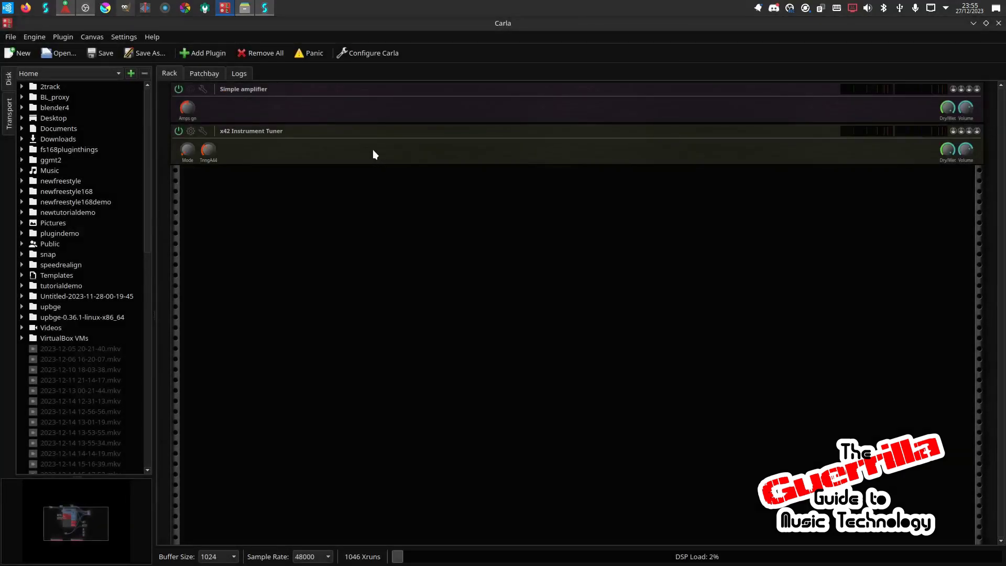
{"action": "left_click", "coordinate": [191, 133]}
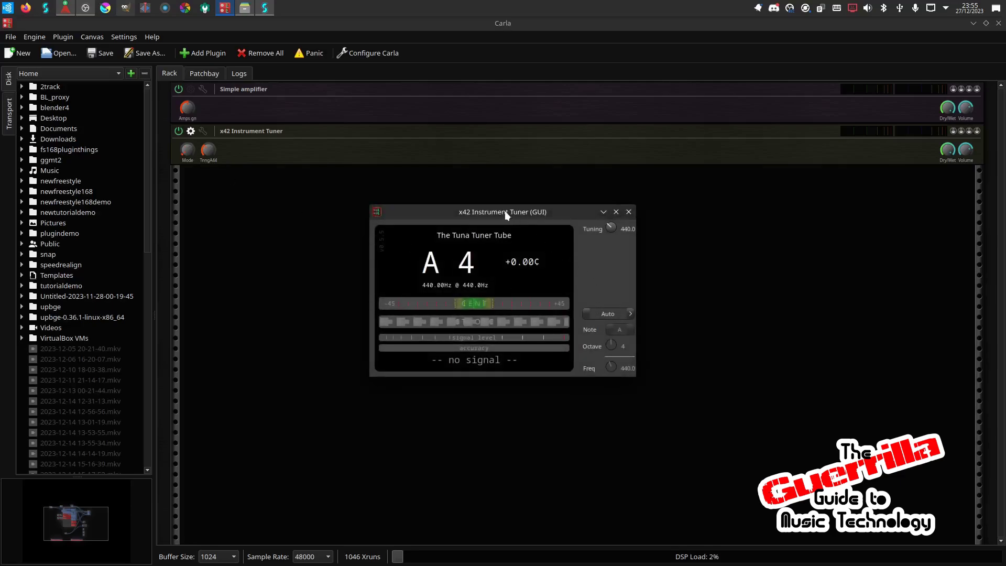
{"action": "left_click_drag", "start_coordinate": [505, 211], "coordinate": [541, 227]}
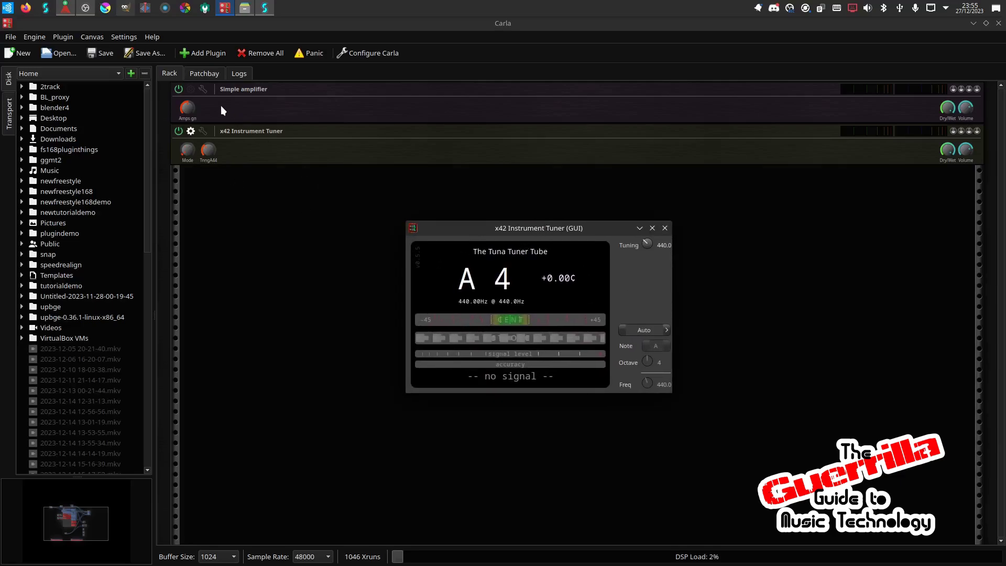
In the patchbay, move the tuner window aside and separate the x42 Instrument Tuner and Simple amplifier nodes from the ardour node.
{"action": "left_click", "coordinate": [209, 77]}
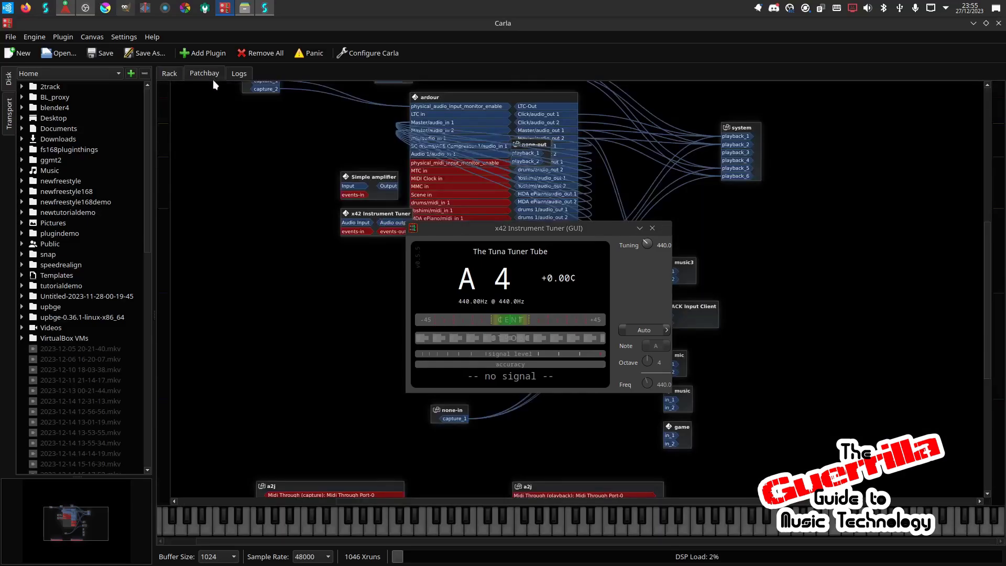
{"action": "left_click_drag", "start_coordinate": [535, 223], "coordinate": [829, 279]}
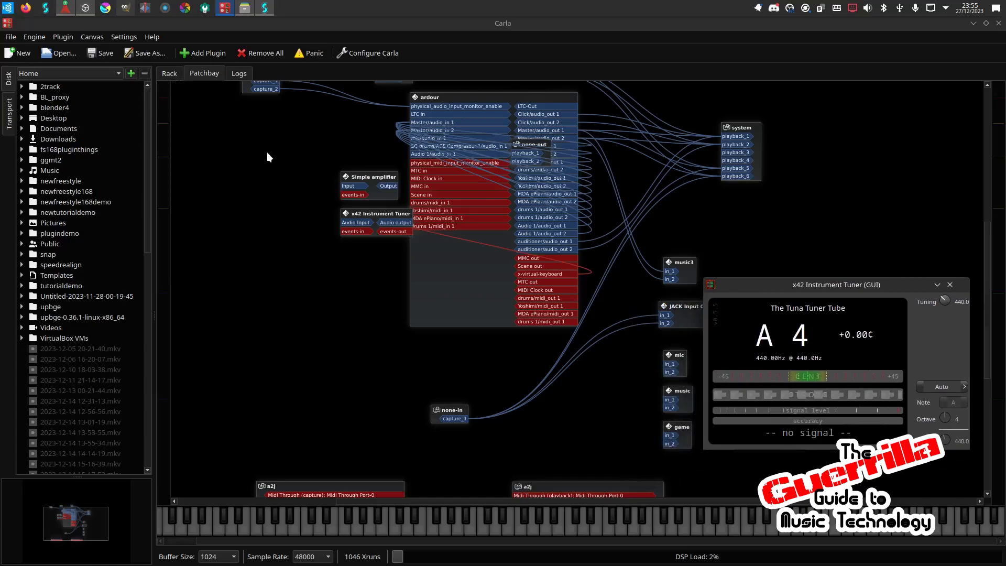
{"action": "scroll", "coordinate": [379, 273], "scroll_direction": "up", "scroll_amount": 3}
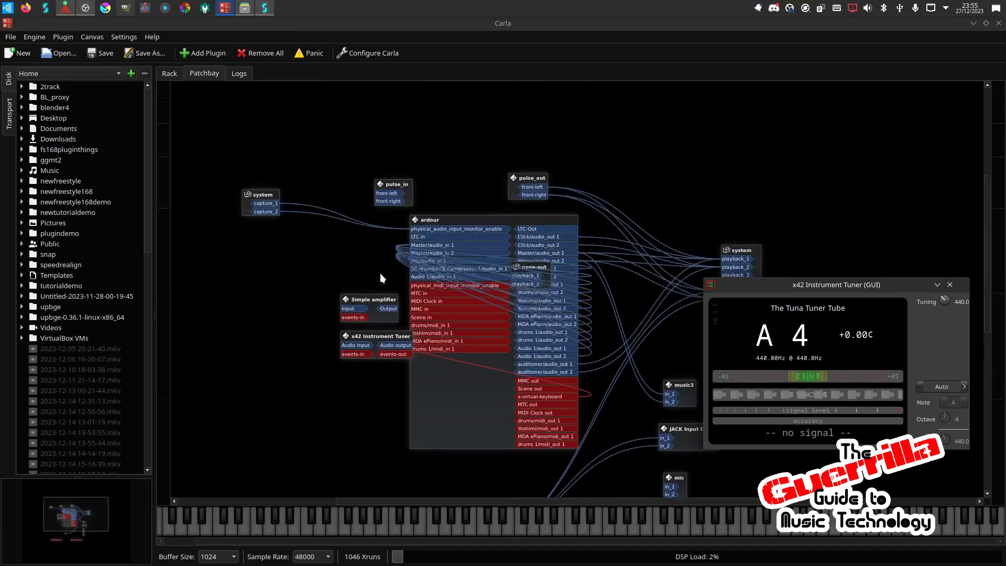
{"action": "left_click_drag", "start_coordinate": [382, 273], "coordinate": [294, 281]}
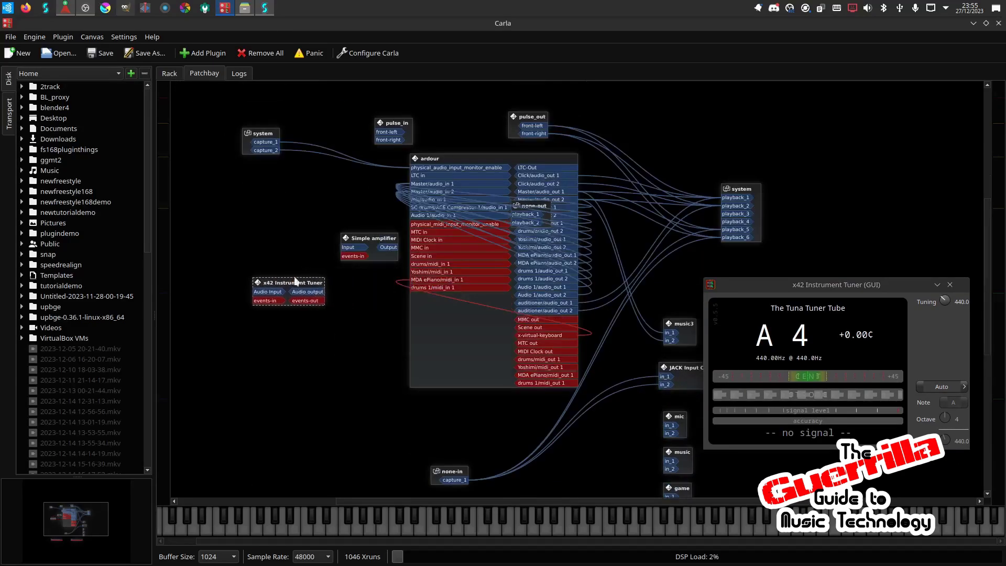
{"action": "left_click_drag", "start_coordinate": [361, 236], "coordinate": [307, 372]}
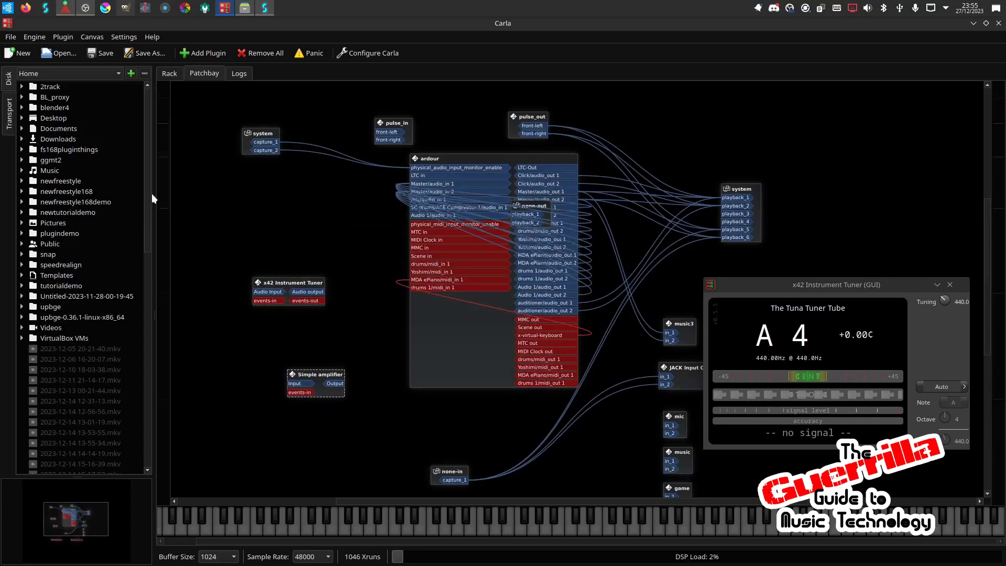
Remove the x42 Instrument Tuner from the rack.
{"action": "left_click", "coordinate": [175, 73]}
{"action": "right_click", "coordinate": [275, 149]}
{"action": "left_click", "coordinate": [325, 362]}
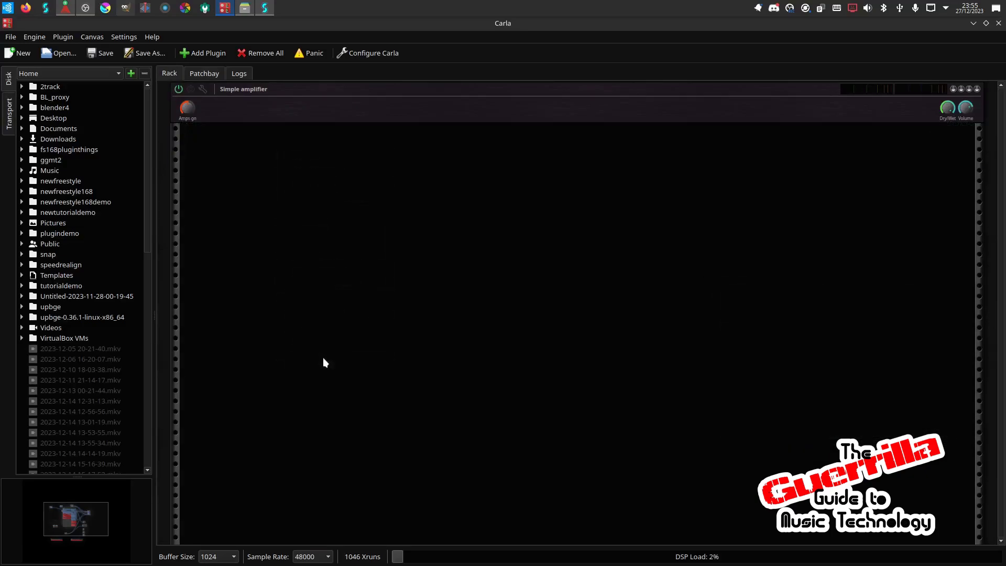
Disconnect all existing connections of the none-in node in the patchbay.
{"action": "left_click", "coordinate": [202, 72]}
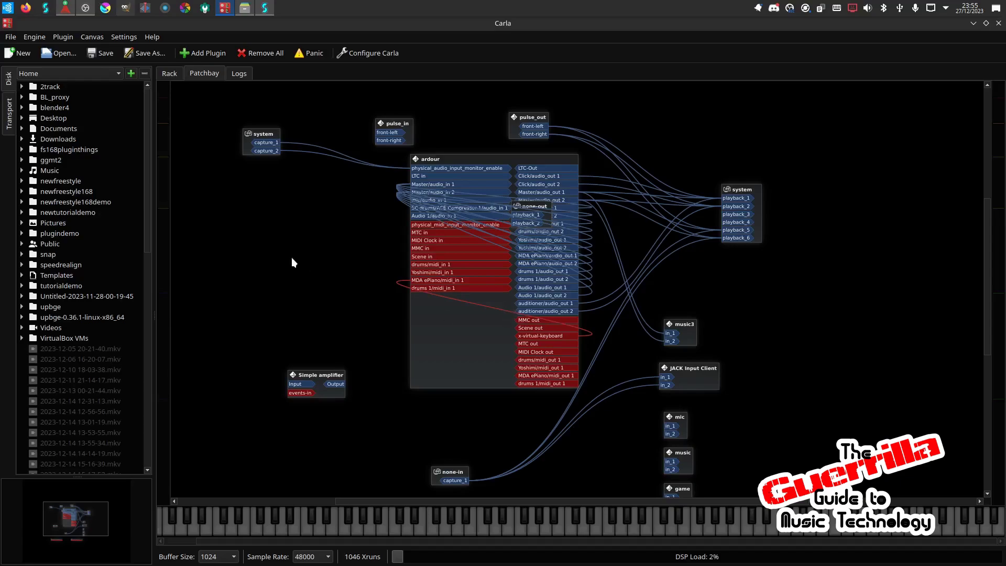
{"action": "scroll", "coordinate": [340, 284], "scroll_direction": "down", "scroll_amount": 3}
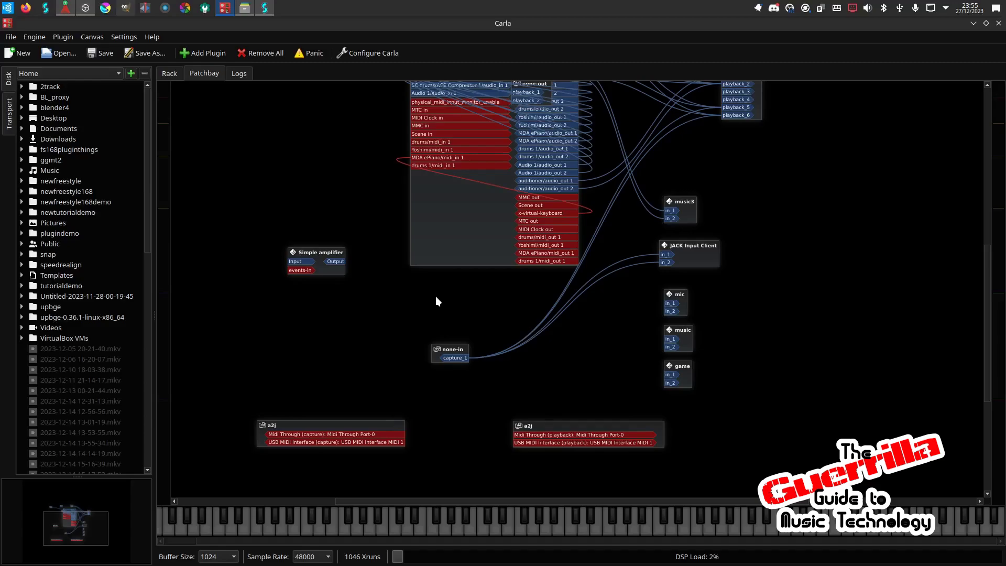
{"action": "right_click", "coordinate": [454, 352]}
{"action": "left_click", "coordinate": [485, 377]}
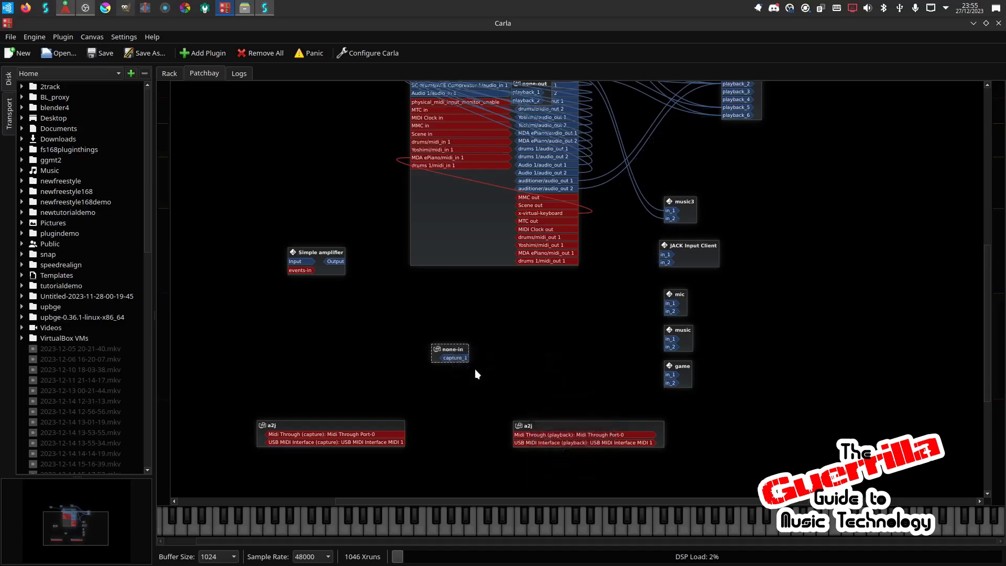
Route none-in capture_1 through the Simple amplifier to JACK Input Client in_1 and in_2 and to system playback_5 and playback_6.
{"action": "left_click_drag", "start_coordinate": [455, 357], "coordinate": [665, 257]}
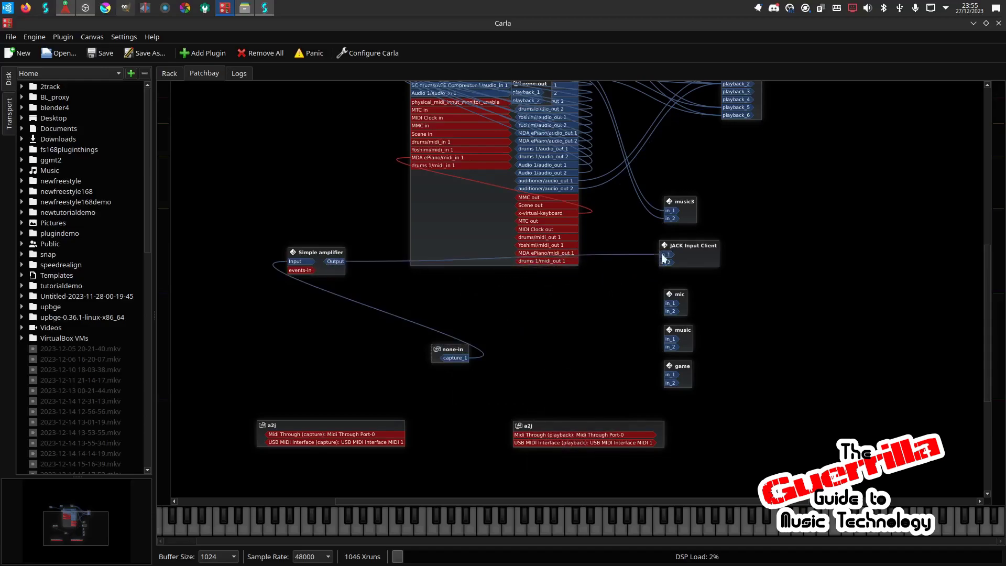
{"action": "left_click_drag", "start_coordinate": [338, 261], "coordinate": [666, 264]}
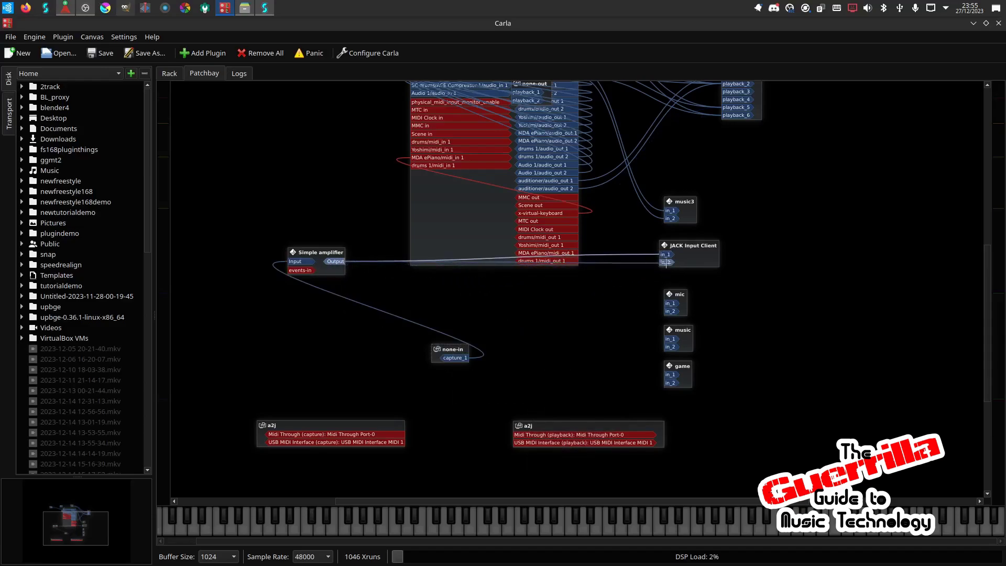
{"action": "left_click_drag", "start_coordinate": [338, 261], "coordinate": [734, 107]}
{"action": "scroll", "coordinate": [737, 152], "scroll_direction": "up", "scroll_amount": 2}
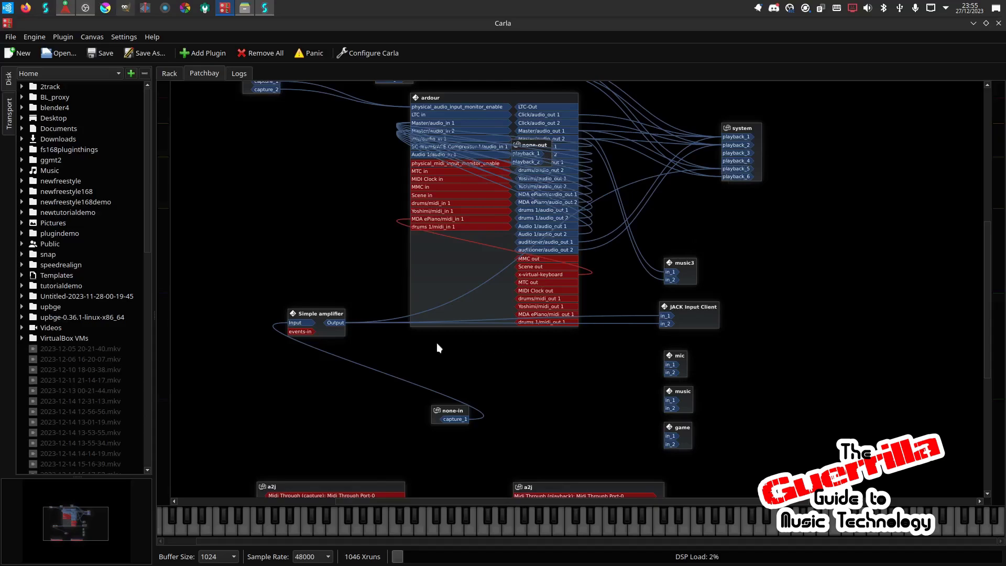
{"action": "left_click_drag", "start_coordinate": [343, 324], "coordinate": [734, 177]}
Spread out the JACK Input Client, mic and system playback nodes, and place the Simple amplifier between none-in and the JACK Input Client.
{"action": "left_click_drag", "start_coordinate": [695, 305], "coordinate": [760, 325]}
{"action": "left_click_drag", "start_coordinate": [684, 359], "coordinate": [760, 387]}
{"action": "left_click_drag", "start_coordinate": [758, 141], "coordinate": [913, 146]}
{"action": "left_click_drag", "start_coordinate": [340, 316], "coordinate": [565, 362]}
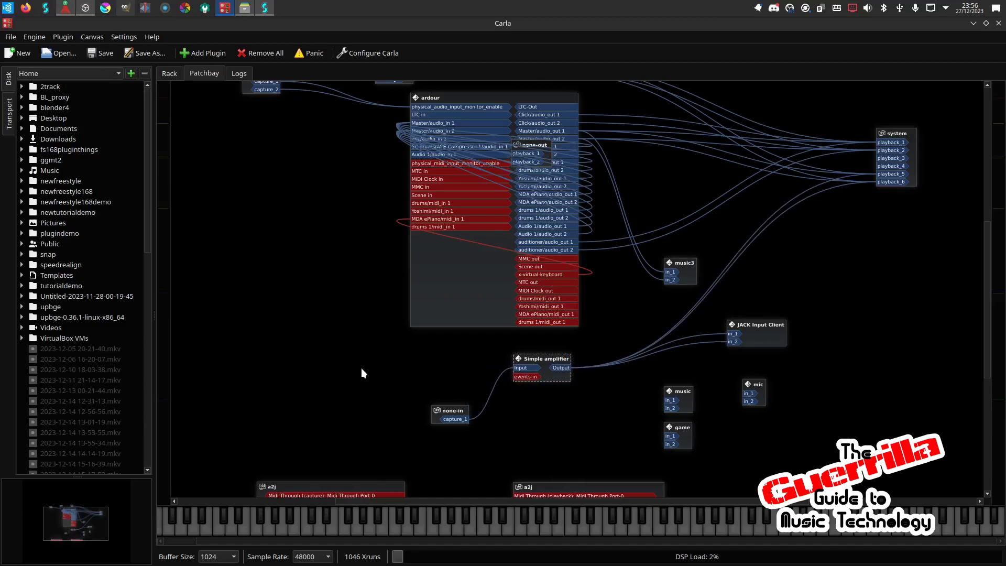
Show the Simple amplifier in the rack, and switch to Ardour's mixer.
{"action": "left_click", "coordinate": [169, 74]}
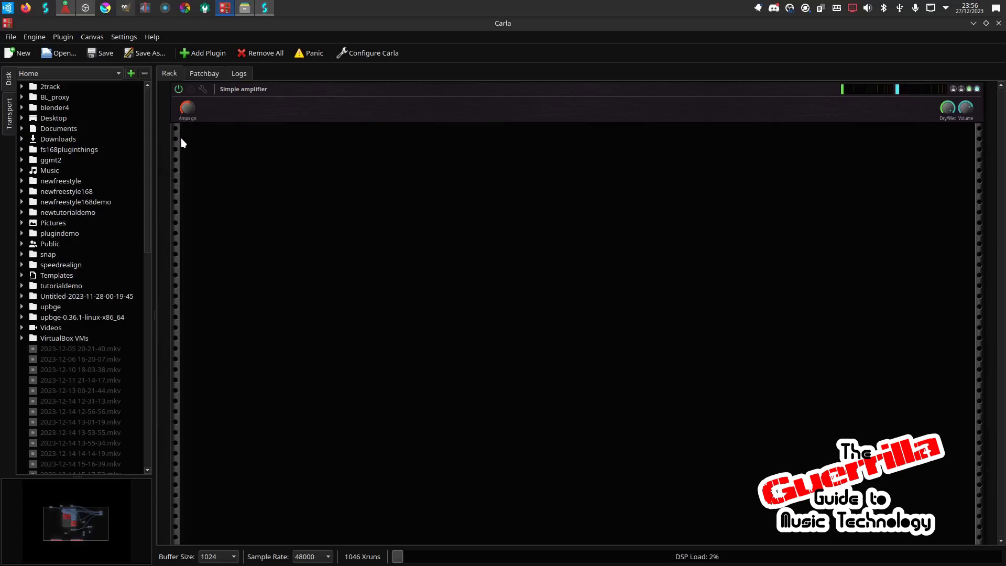
{"action": "left_click", "coordinate": [66, 9]}
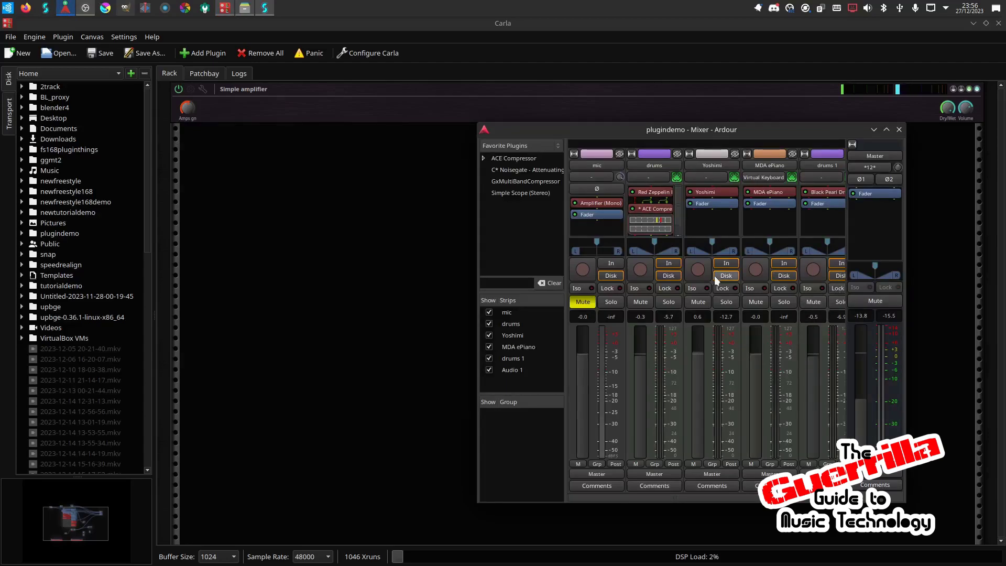
Open the MDA ePiano plugin's controls from Ardour's mixer to view them, and close them again.
{"action": "double_click", "coordinate": [768, 193]}
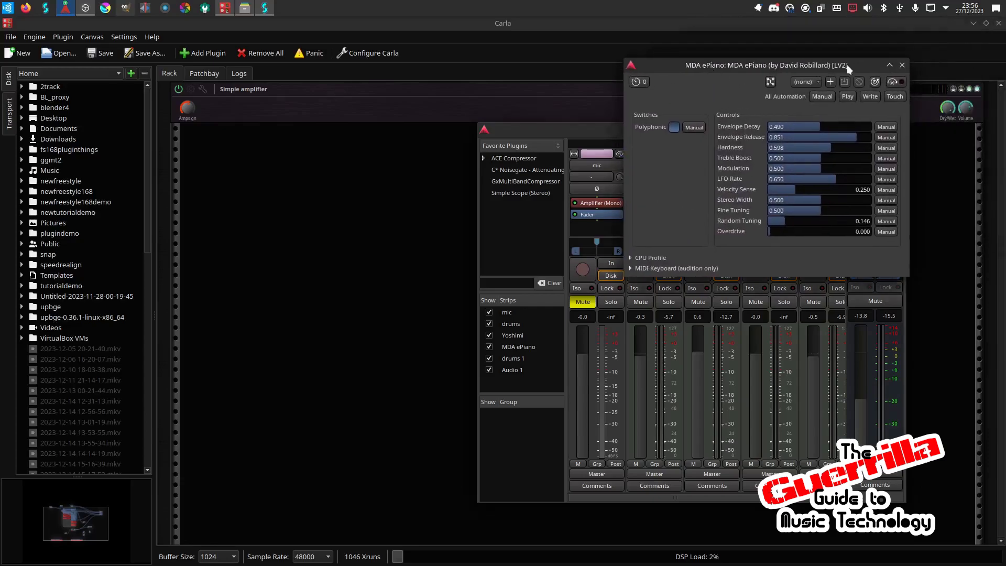
{"action": "left_click", "coordinate": [904, 65]}
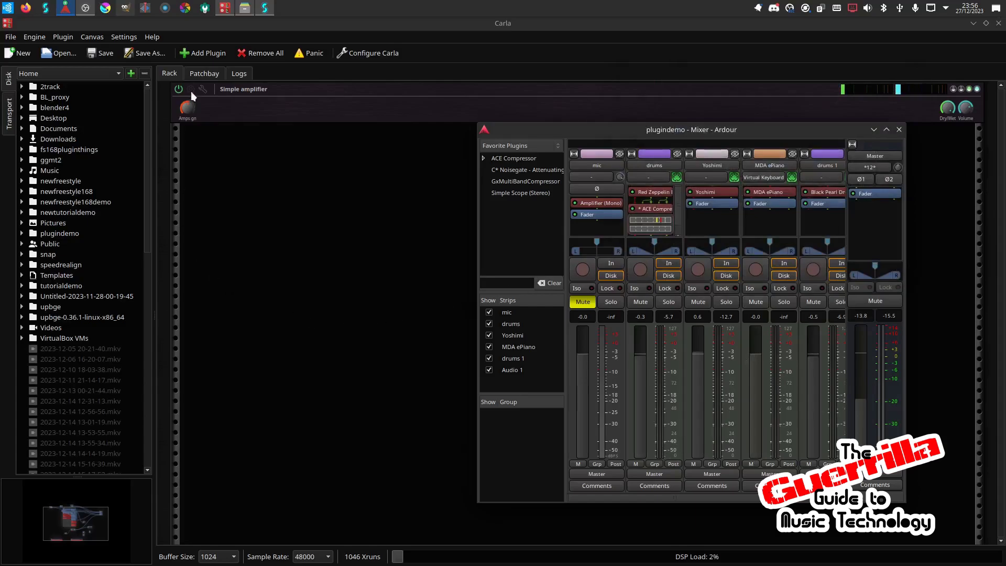
Show Carla's patchbay, lower the Simple amplifier node slightly, and move none-out off the ardour node into the empty space beside its inputs.
{"action": "left_click", "coordinate": [204, 74]}
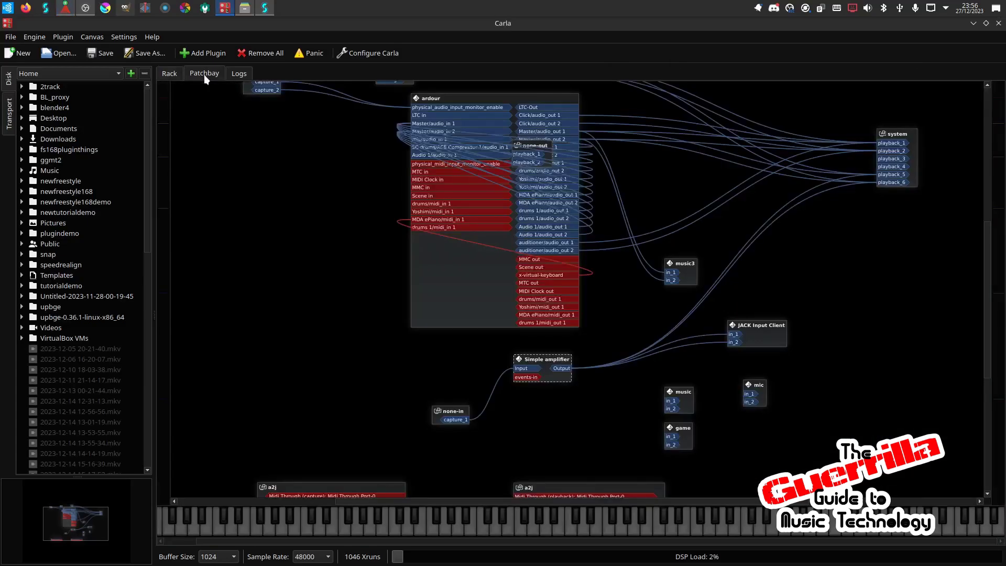
{"action": "left_click_drag", "start_coordinate": [547, 361], "coordinate": [545, 375]}
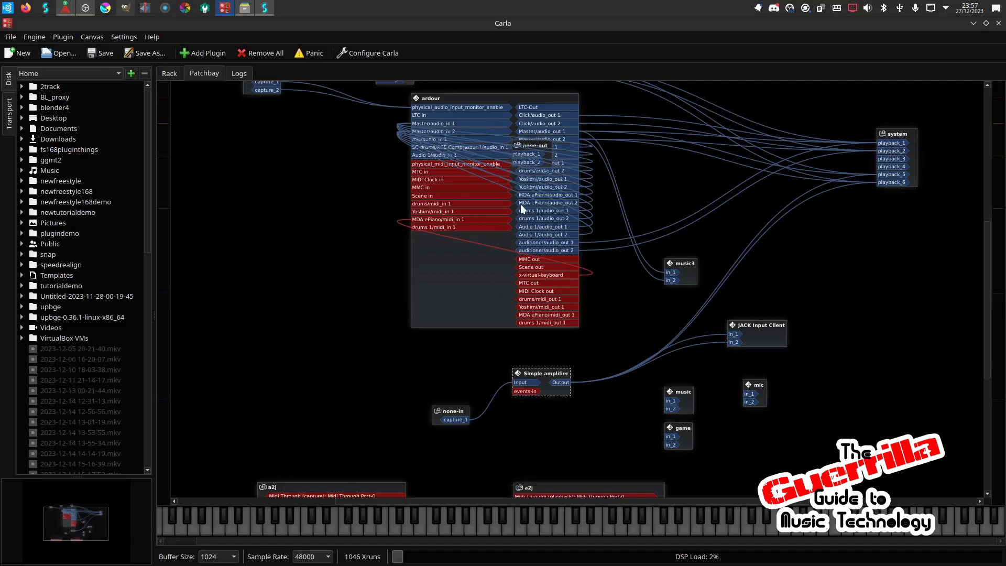
{"action": "left_click_drag", "start_coordinate": [541, 147], "coordinate": [265, 254]}
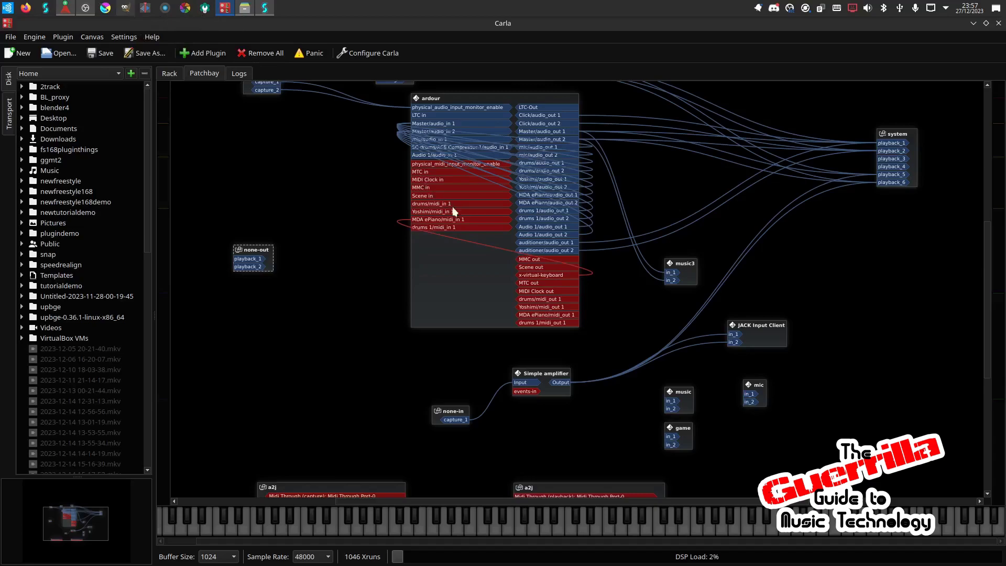
{"action": "scroll", "coordinate": [409, 340], "scroll_direction": "up", "scroll_amount": 1}
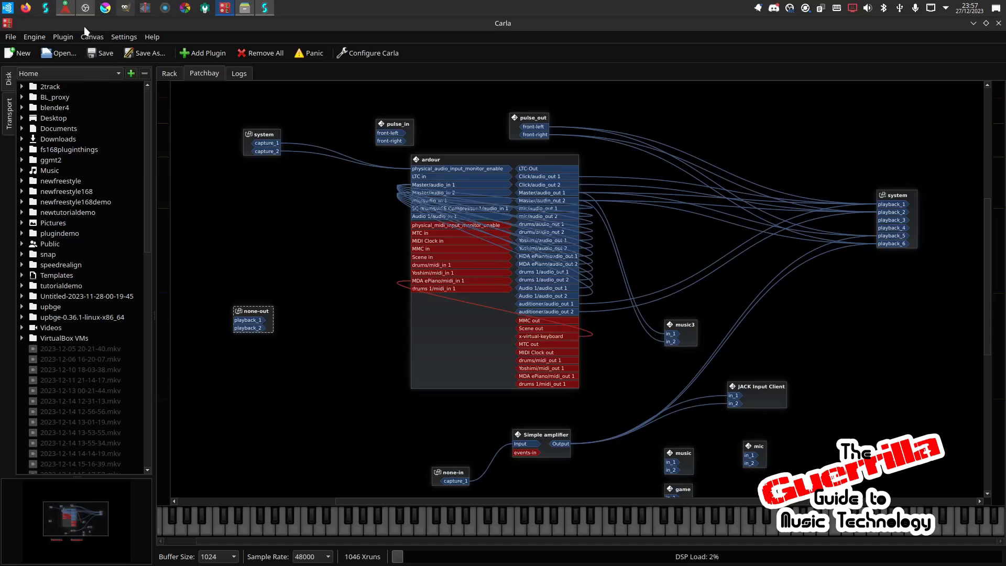
Switch to Ardour's editor and view the plugindemo session's tracks from the start of the timeline, zoomed out.
{"action": "mouse_move", "coordinate": [66, 12]}
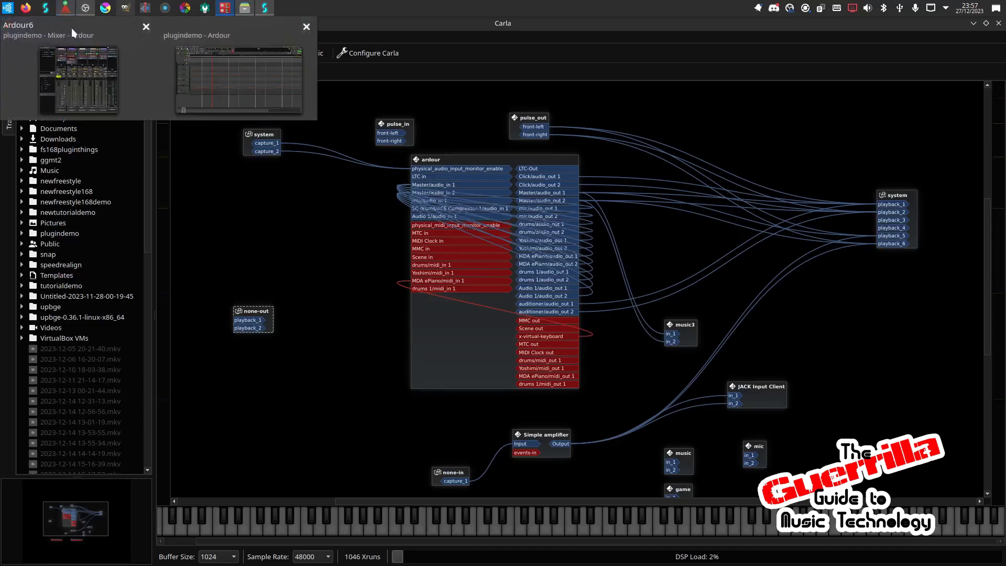
{"action": "left_click", "coordinate": [85, 9]}
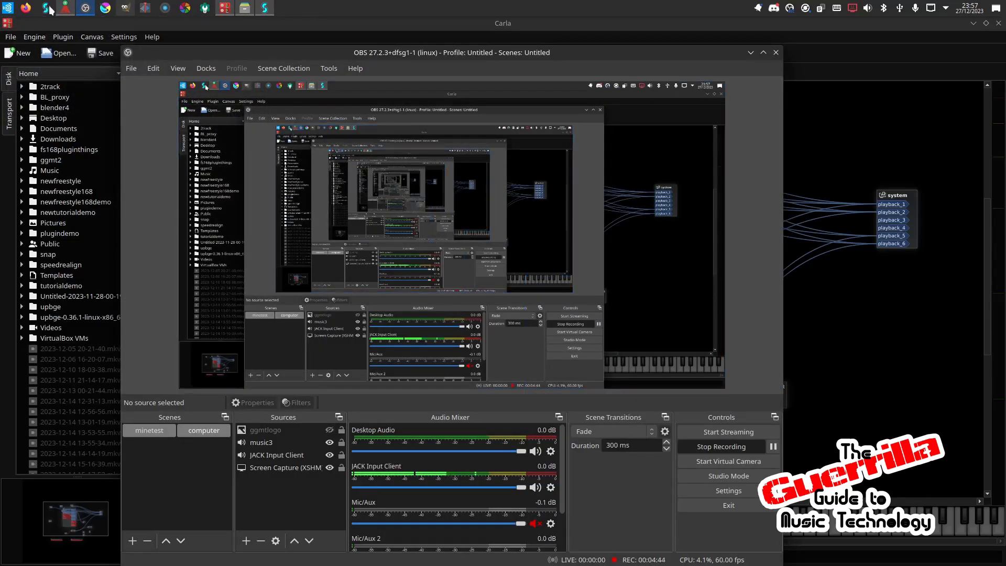
{"action": "left_click", "coordinate": [62, 12]}
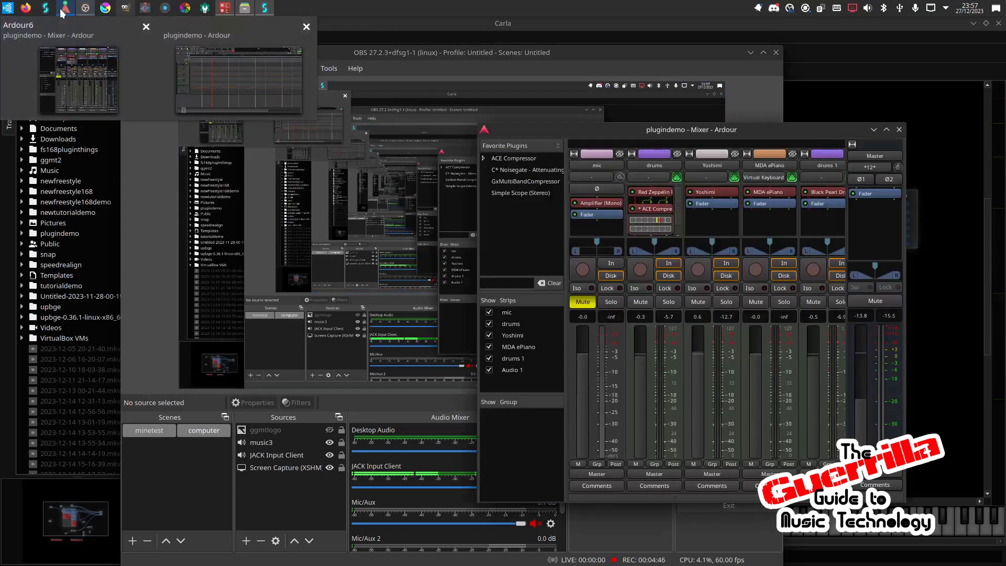
{"action": "left_click", "coordinate": [61, 12]}
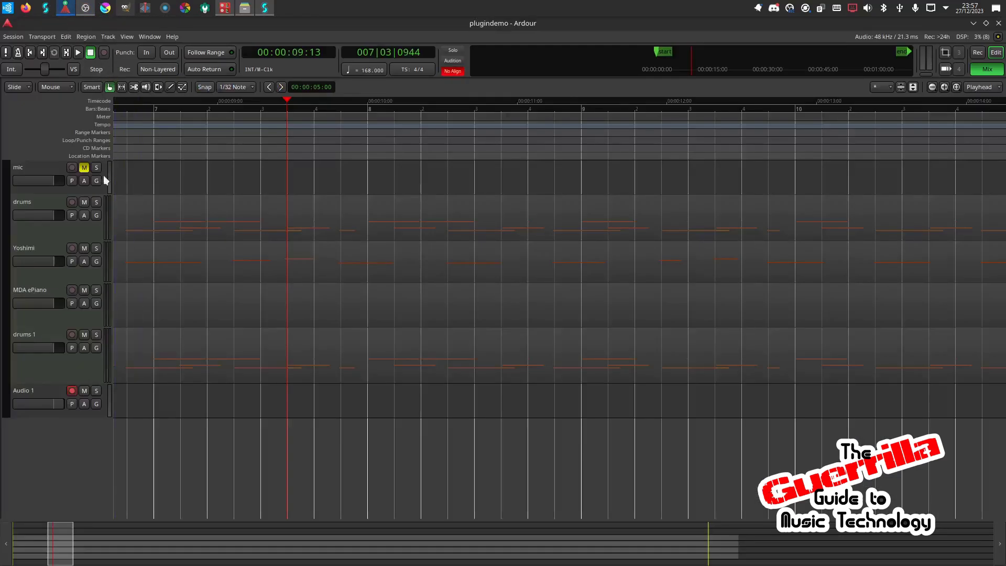
{"action": "scroll", "coordinate": [189, 240], "scroll_direction": "down", "scroll_amount": 1}
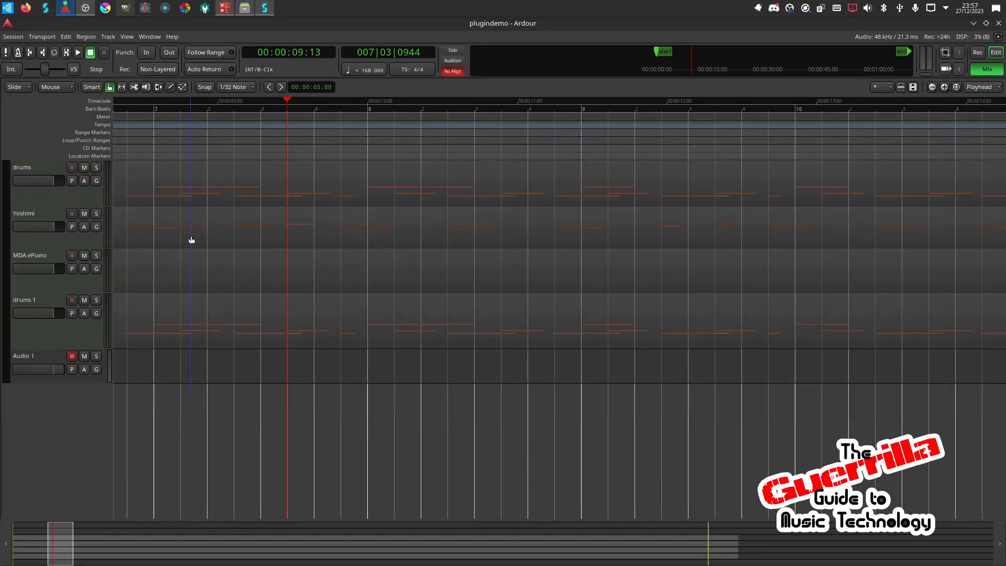
{"action": "scroll", "coordinate": [191, 240], "scroll_direction": "up", "scroll_amount": 1}
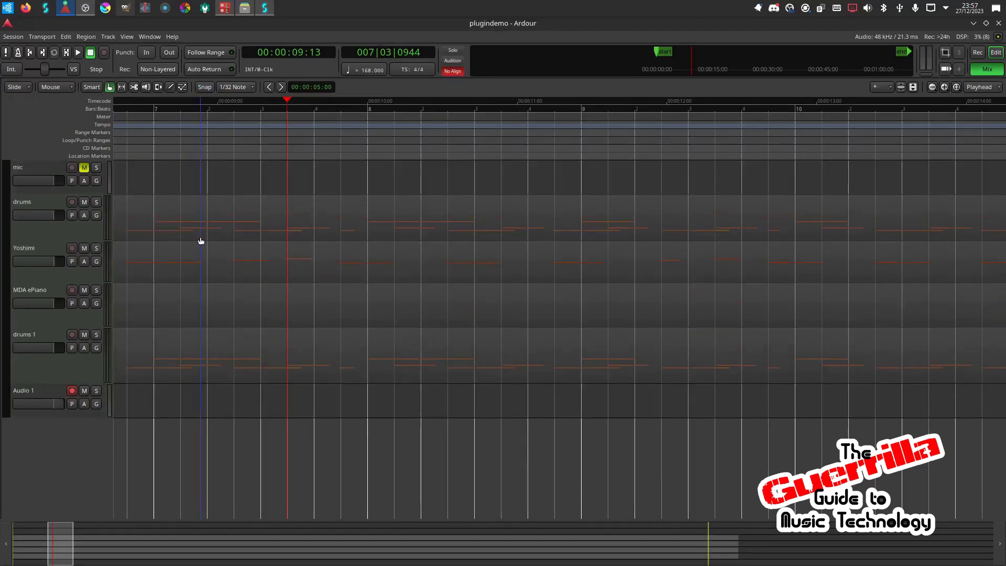
{"action": "scroll", "coordinate": [201, 237], "scroll_direction": "down", "scroll_amount": 2, "text": "ctrl"}
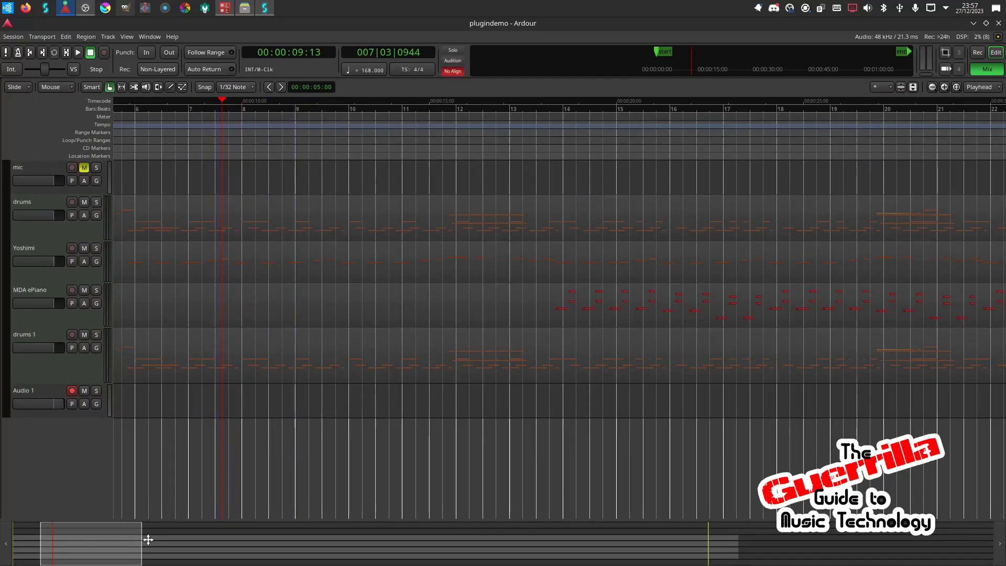
{"action": "left_click_drag", "start_coordinate": [129, 543], "coordinate": [78, 540]}
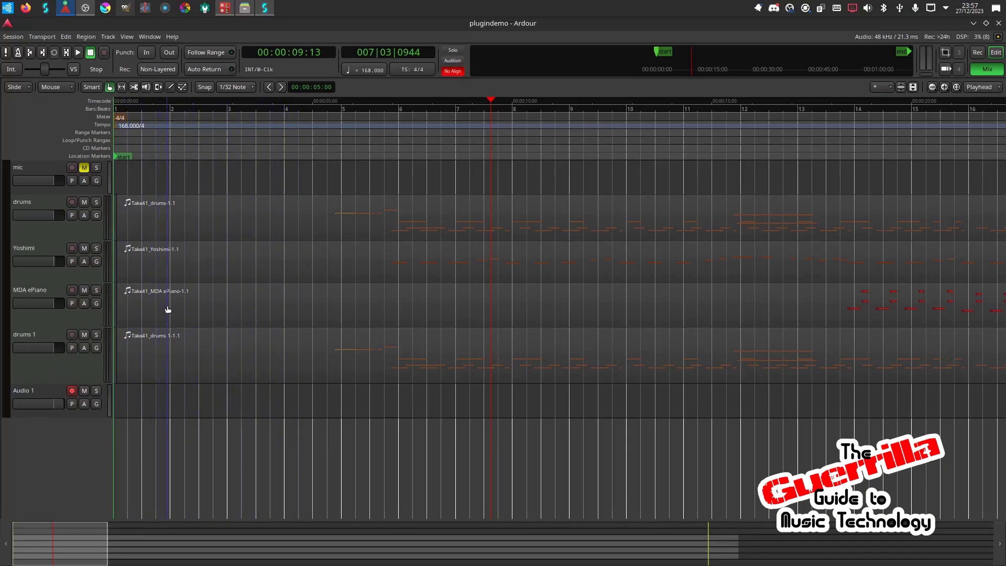
Start playback of the session from the current playhead position.
{"action": "key", "text": "space"}
{"action": "key", "text": "space"}
{"action": "key", "text": "space"}
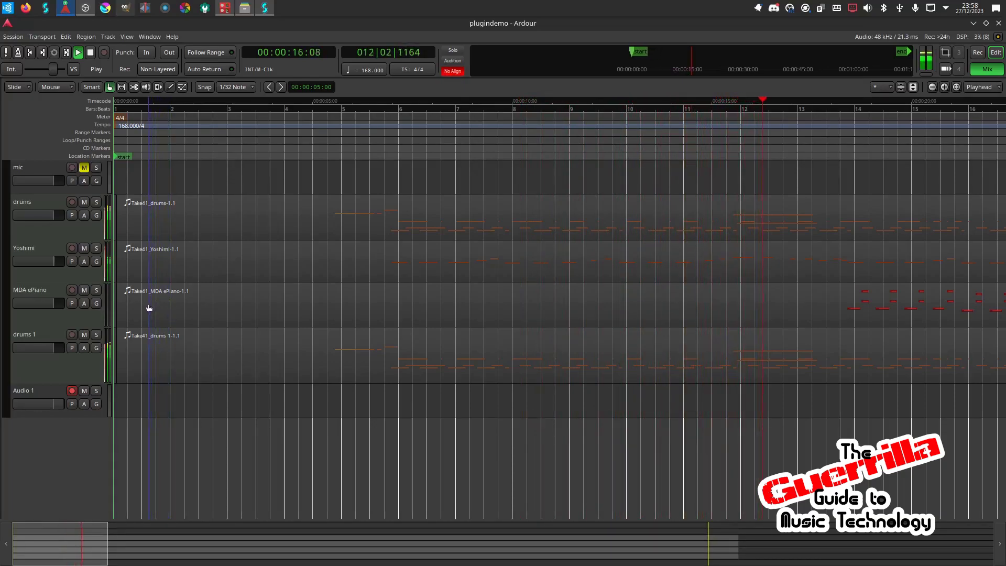
Alternately mute and unmute the drums and drums 1 tracks to compare them, leaving drums muted and drums 1 audible.
{"action": "left_click", "coordinate": [85, 336]}
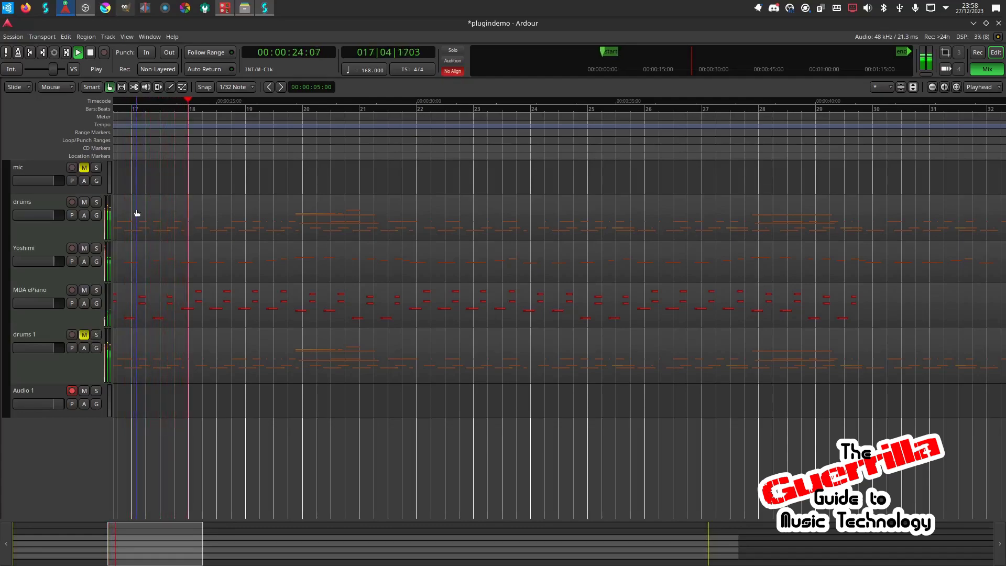
{"action": "left_click", "coordinate": [84, 336]}
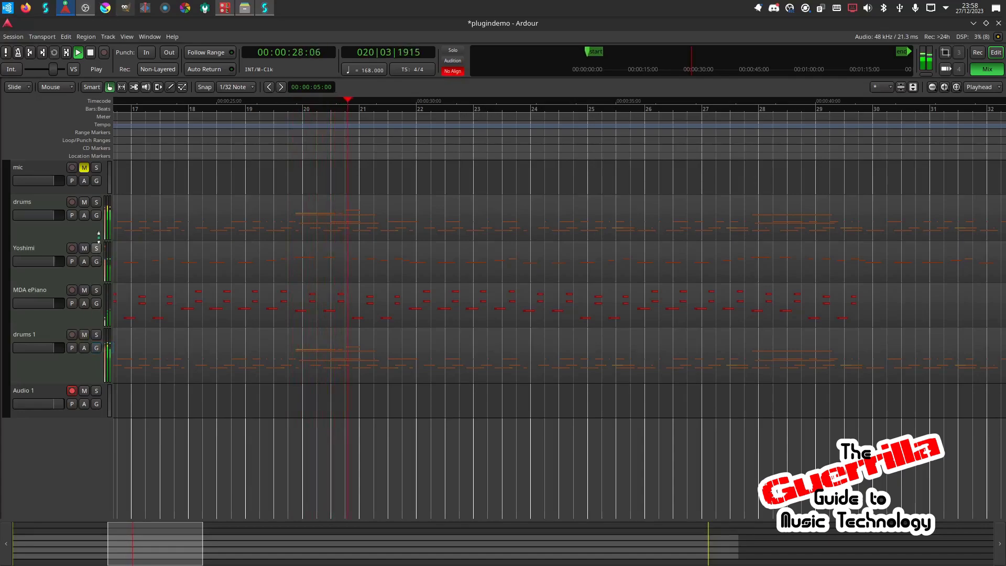
{"action": "left_click", "coordinate": [84, 203]}
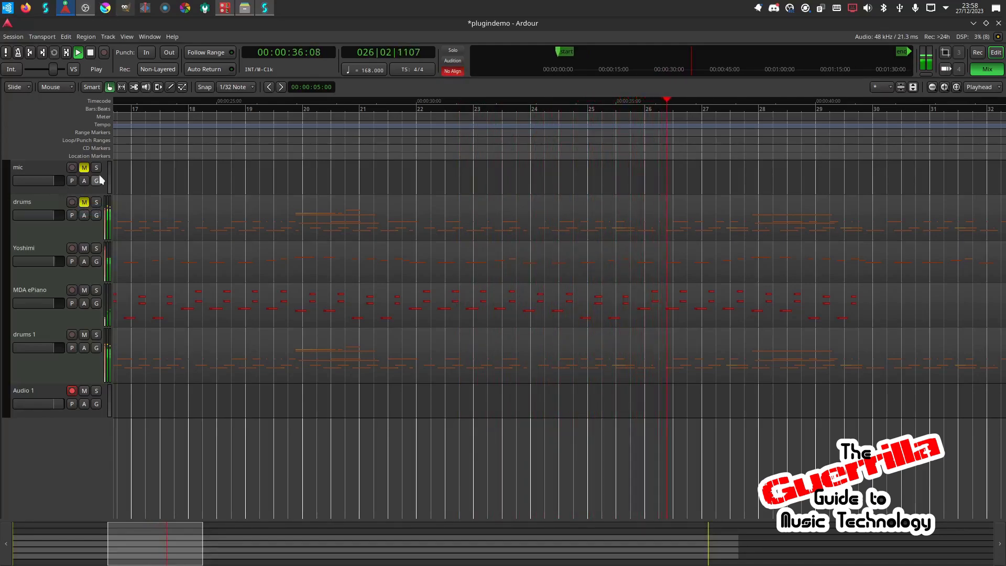
{"action": "left_click", "coordinate": [84, 203]}
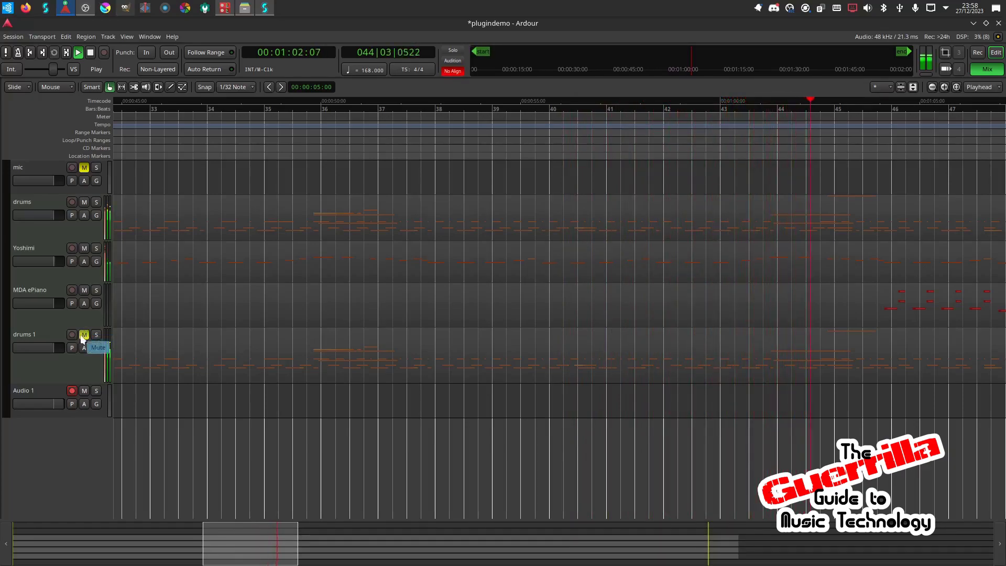
{"action": "left_click", "coordinate": [84, 202]}
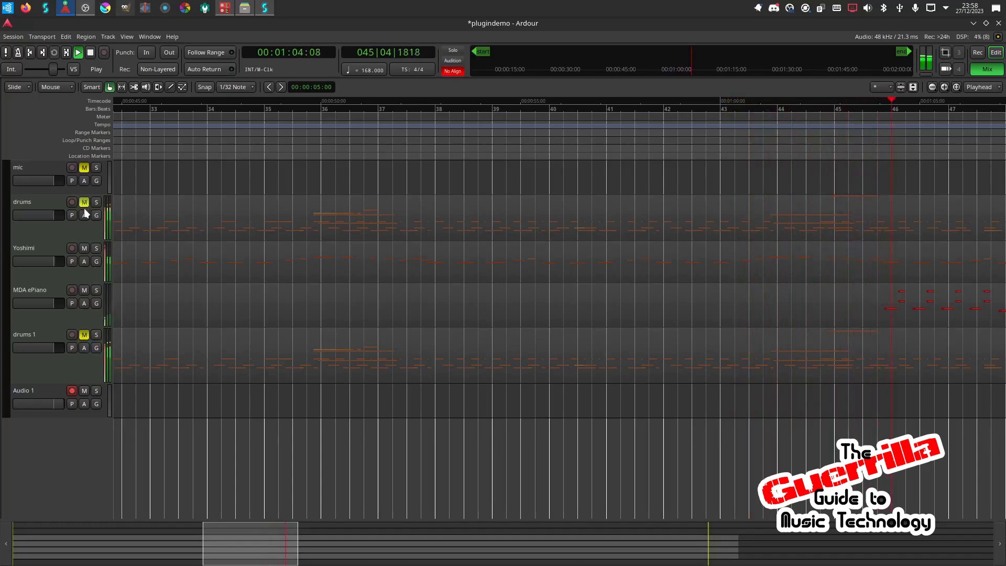
{"action": "left_click", "coordinate": [84, 334]}
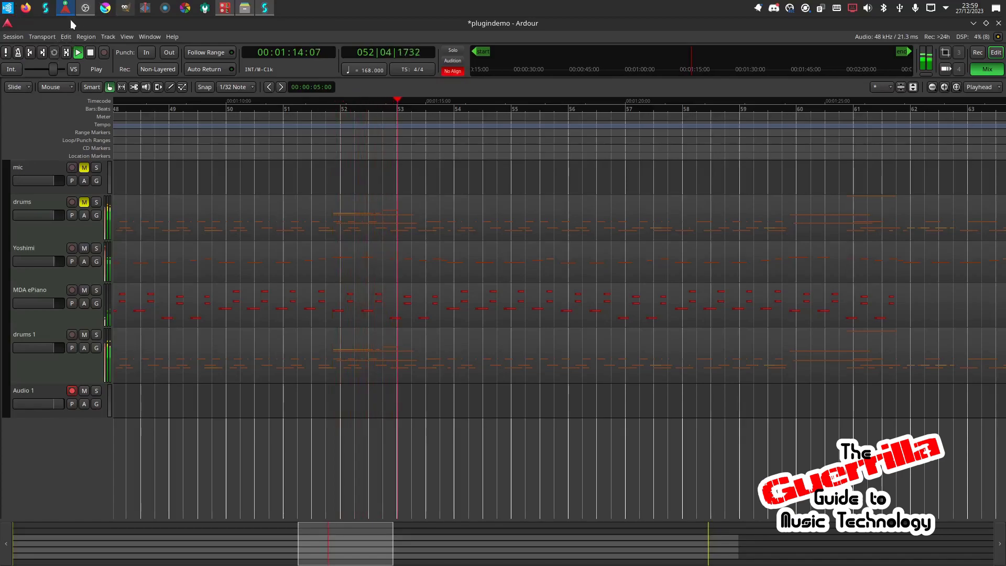
Bring up Ardour's mixer and add the favourite plugin ACE Compressor (LV2) to the drums 1 strip.
{"action": "key", "text": "alt+m"}
{"action": "key", "text": "alt+Tab"}
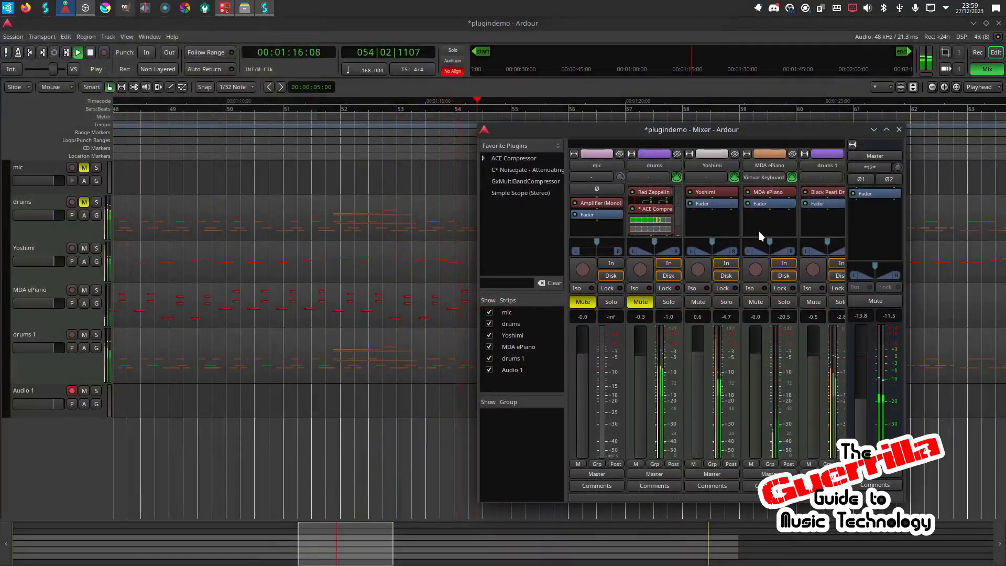
{"action": "right_click", "coordinate": [825, 193]}
{"action": "mouse_move", "coordinate": [827, 187]}
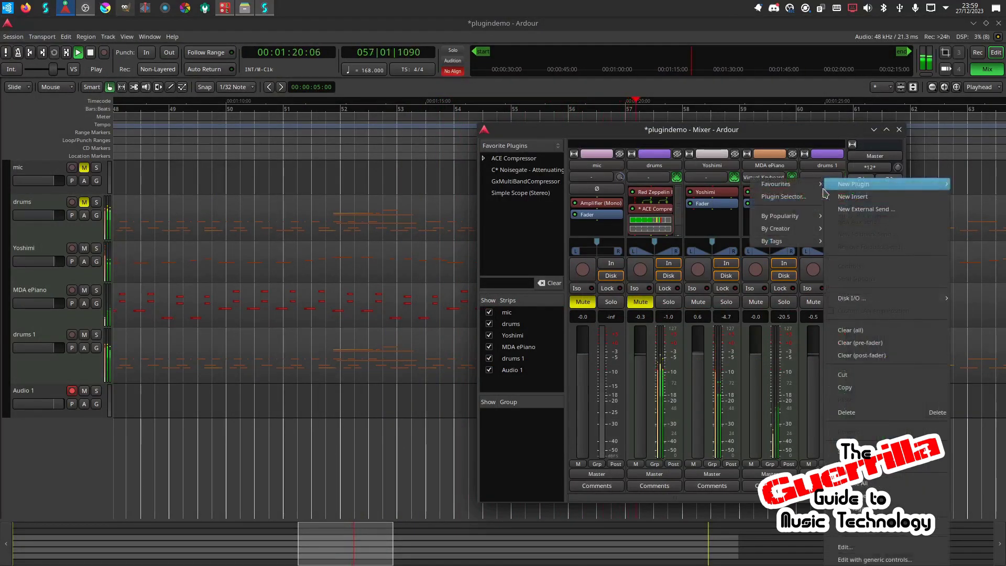
{"action": "left_click", "coordinate": [849, 186]}
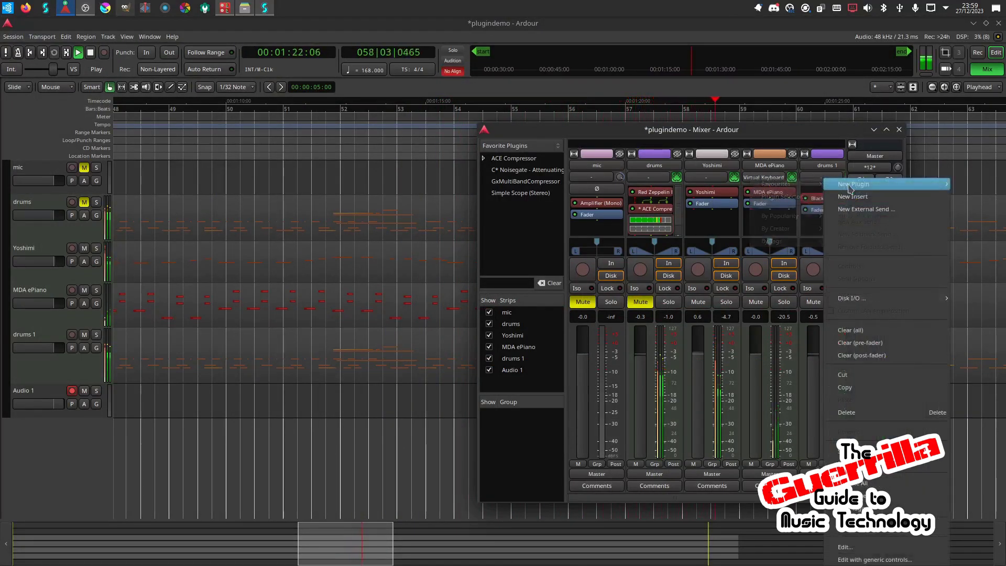
{"action": "left_click", "coordinate": [850, 187]}
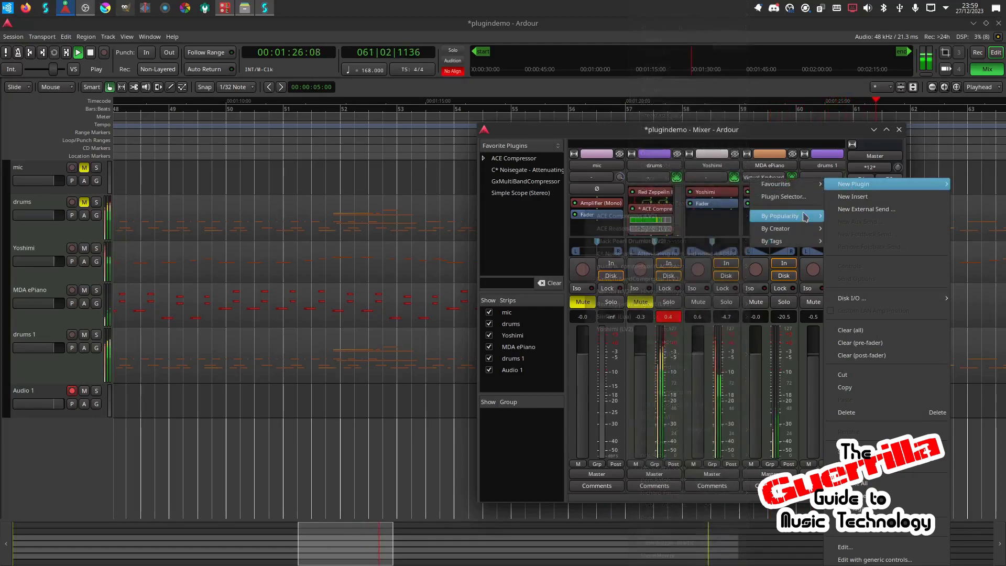
{"action": "mouse_move", "coordinate": [794, 240]}
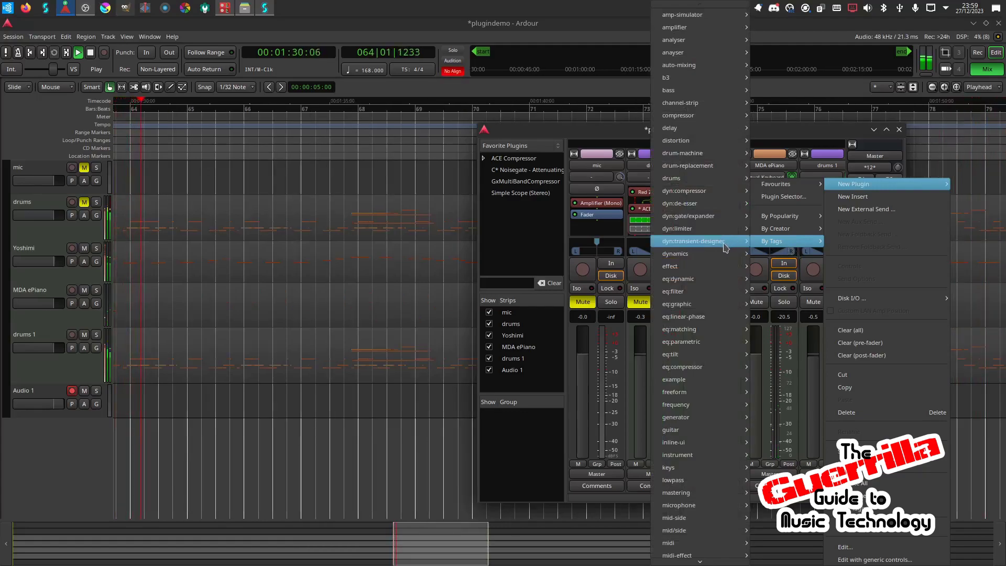
{"action": "mouse_move", "coordinate": [696, 124]}
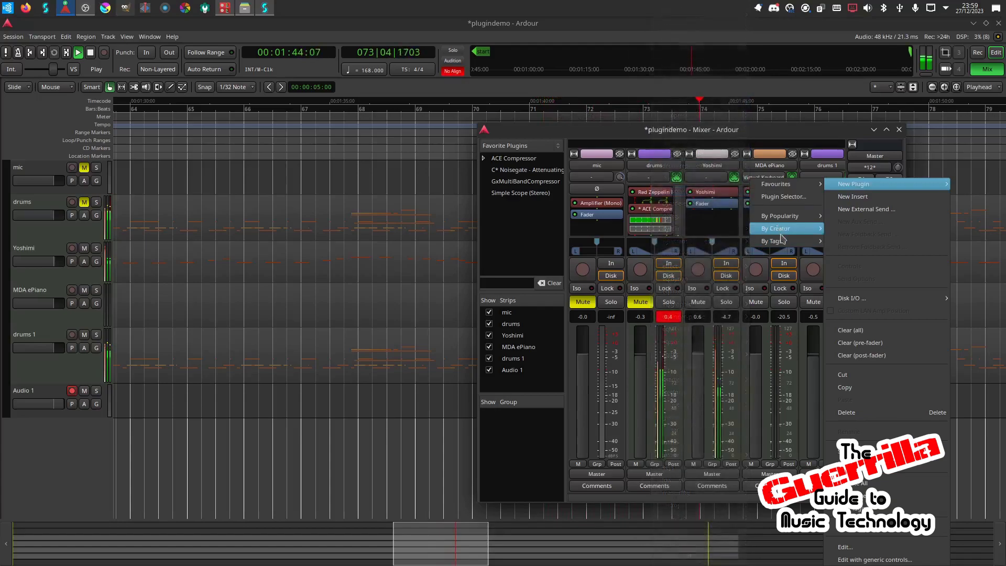
{"action": "mouse_move", "coordinate": [781, 189]}
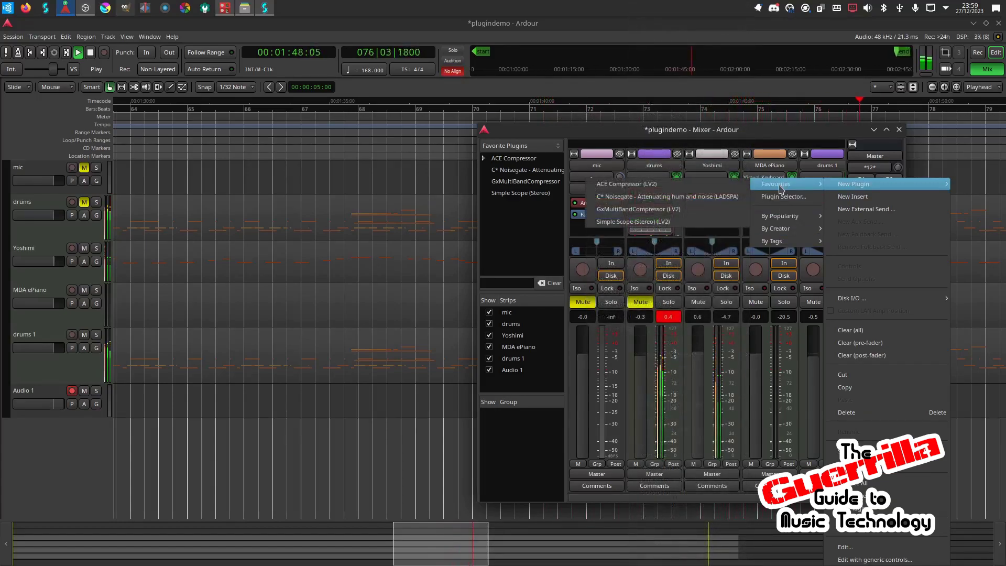
{"action": "left_click", "coordinate": [695, 185]}
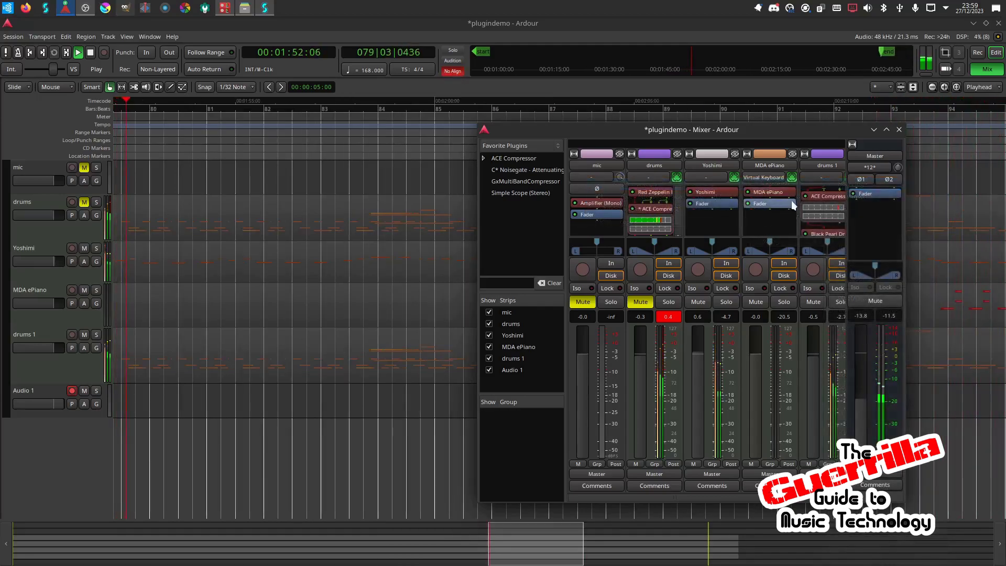
Reorder the drums 1 strip's plugins so that the ACE Compressor comes after the Black Pearl drum plugin.
{"action": "left_click_drag", "start_coordinate": [758, 203], "coordinate": [797, 203]}
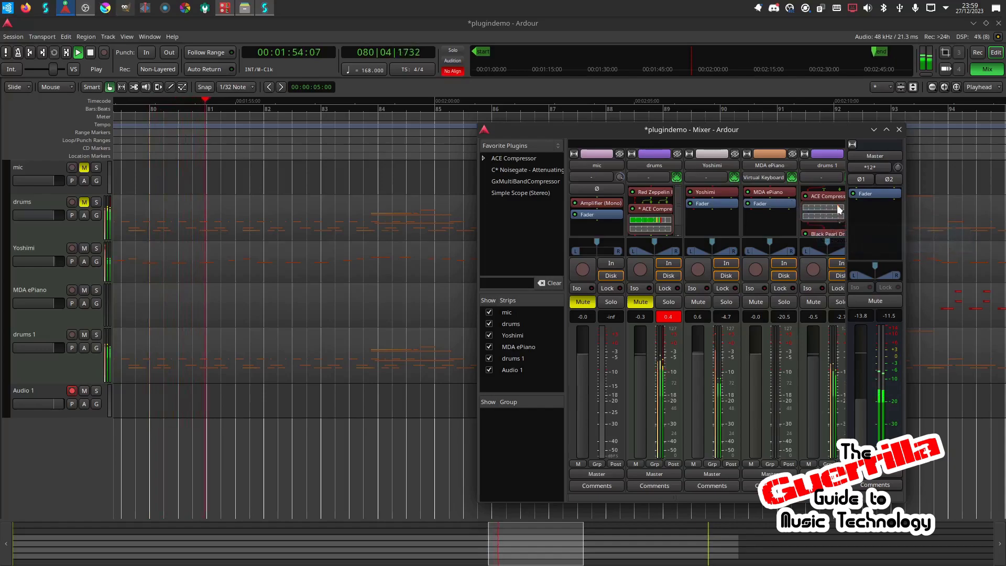
{"action": "mouse_move", "coordinate": [833, 216]}
{"action": "left_mouse_down"}
{"action": "mouse_move", "coordinate": [820, 239]}
{"action": "mouse_move", "coordinate": [822, 202]}
{"action": "left_mouse_up"}
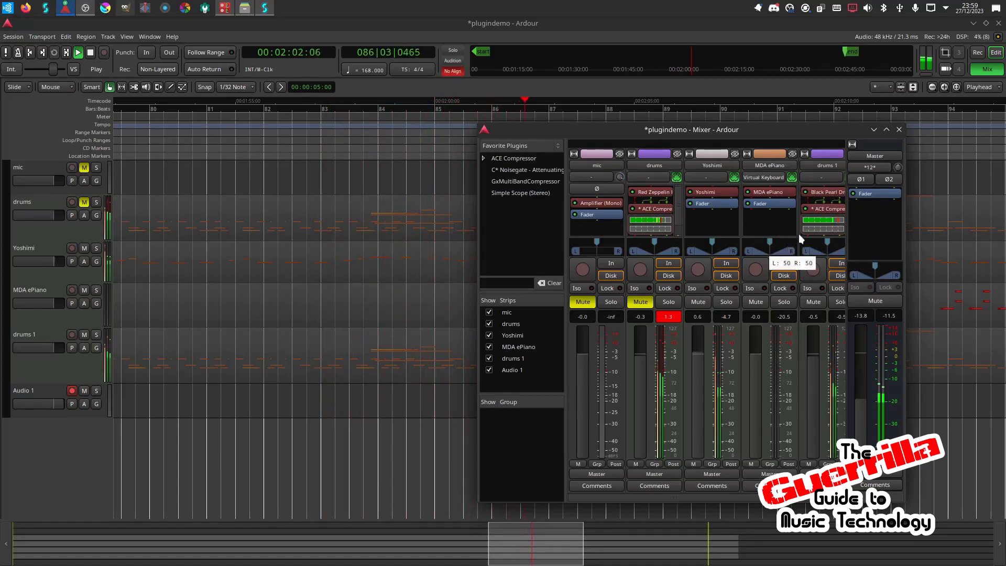
{"action": "scroll", "coordinate": [820, 229], "scroll_direction": "down", "scroll_amount": 1}
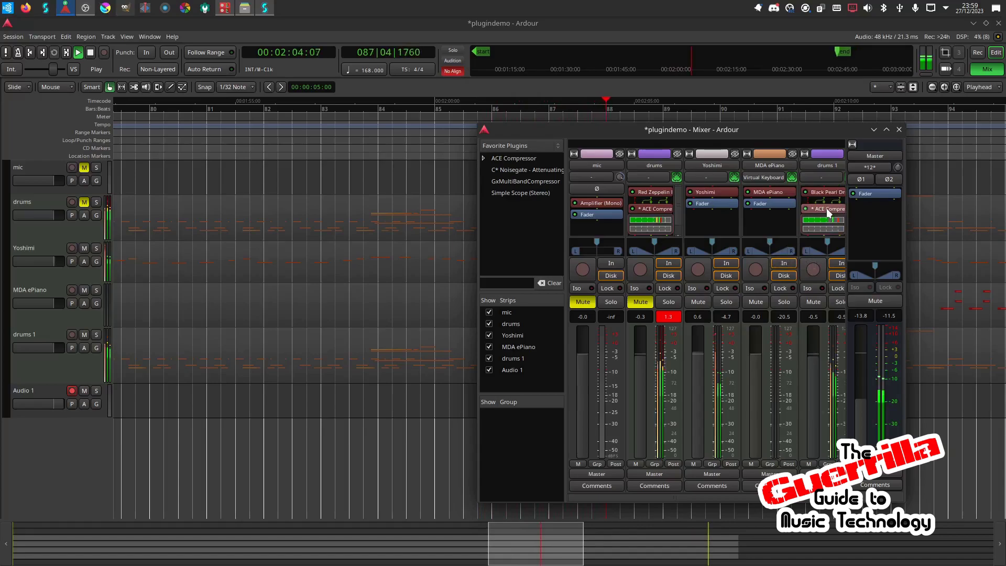
Open the ACE Compressor on drums 1 and set its attack to 72.824 and its release to 626.1.
{"action": "double_click", "coordinate": [823, 215]}
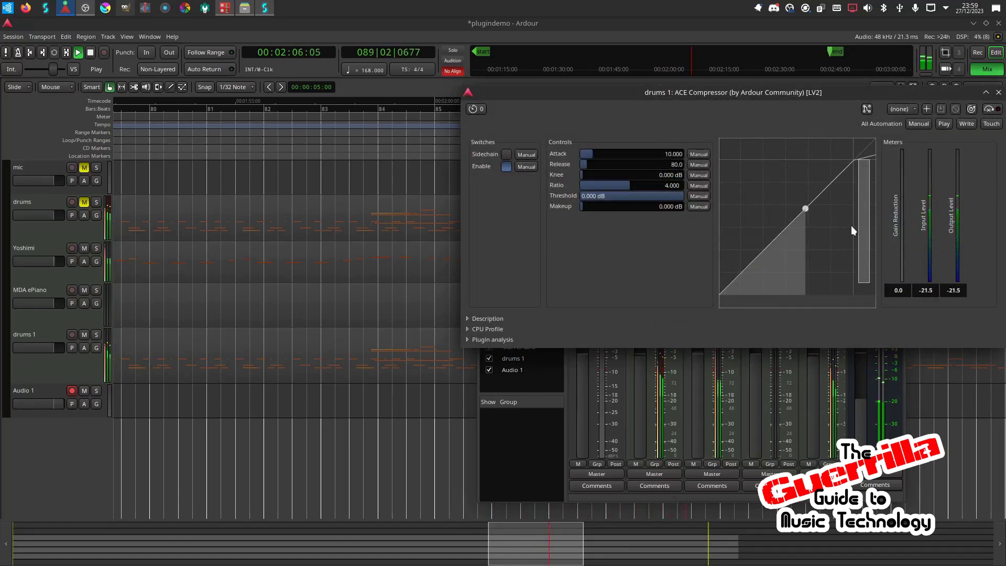
{"action": "left_click_drag", "start_coordinate": [590, 154], "coordinate": [655, 152]}
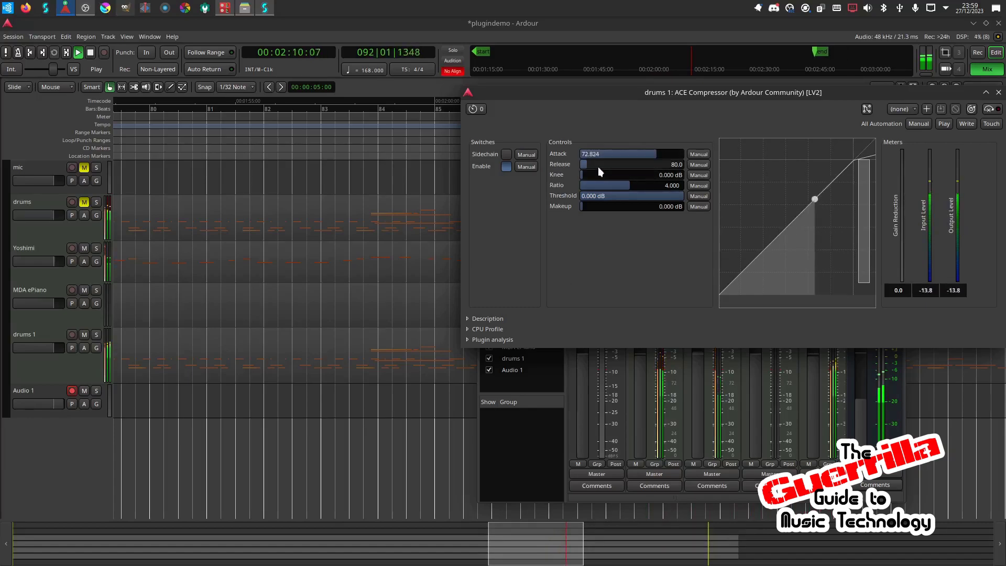
{"action": "left_click_drag", "start_coordinate": [589, 166], "coordinate": [616, 162]}
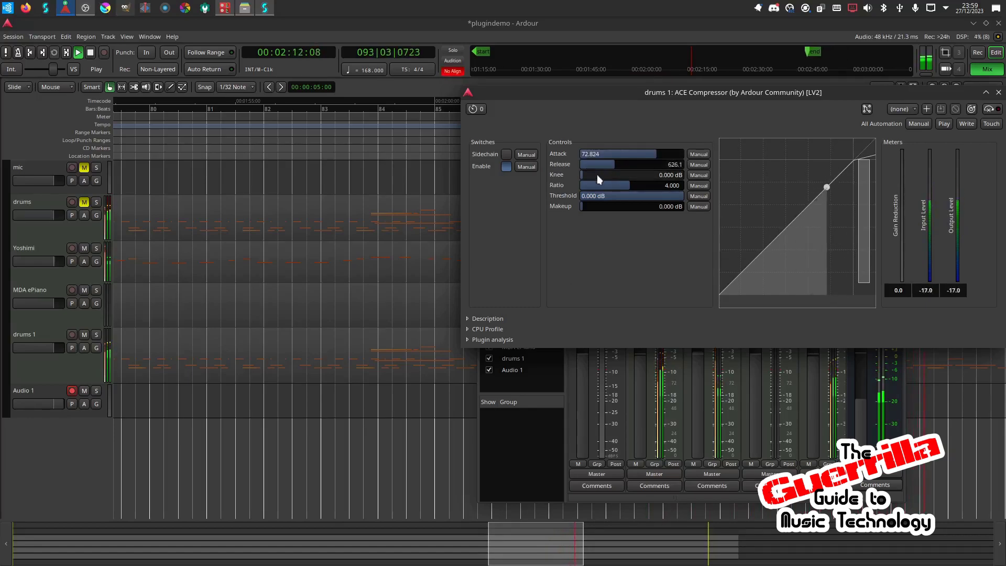
Set the ACE Compressor's attack to 53.256, release to 392.6, knee to 0.577 dB, threshold to -9.278 dB and makeup gain to 6.031 dB.
{"action": "left_click_drag", "start_coordinate": [585, 209], "coordinate": [605, 205]}
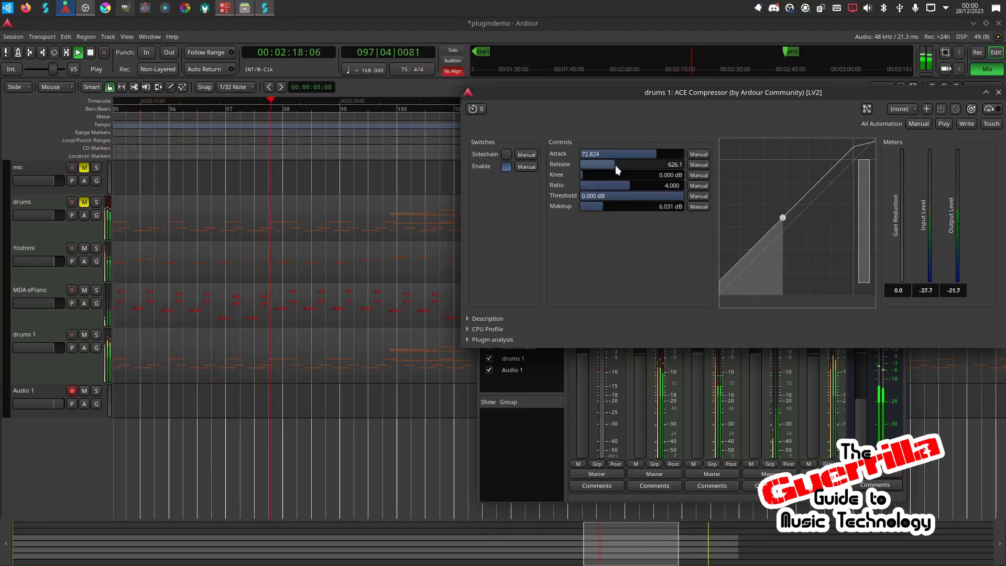
{"action": "left_click_drag", "start_coordinate": [643, 150], "coordinate": [600, 164]}
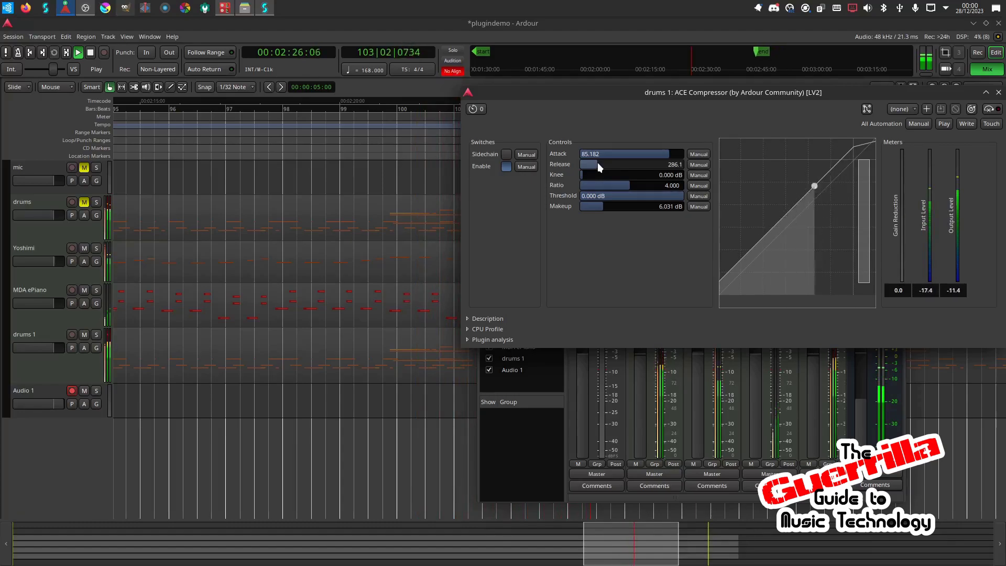
{"action": "left_click_drag", "start_coordinate": [599, 164], "coordinate": [663, 197]}
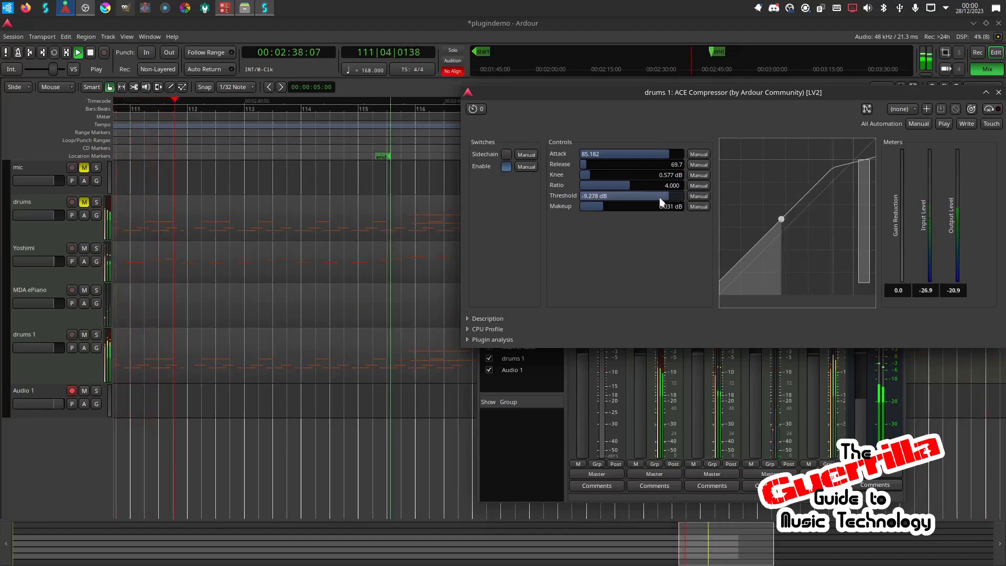
{"action": "left_click_drag", "start_coordinate": [656, 166], "coordinate": [634, 165]}
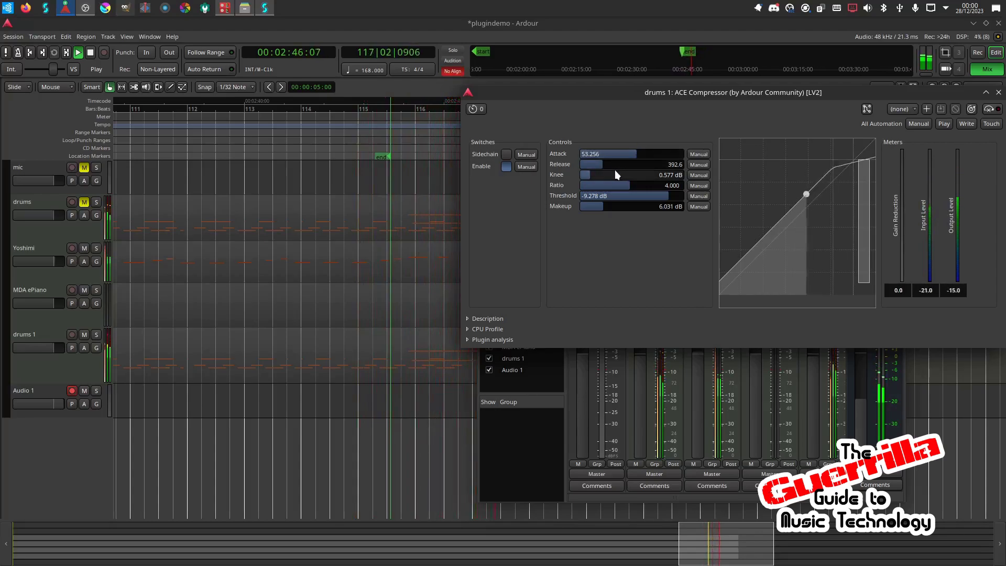
Return to the editor, stop playback, rewind to the session start and play the song again.
{"action": "left_click", "coordinate": [395, 90]}
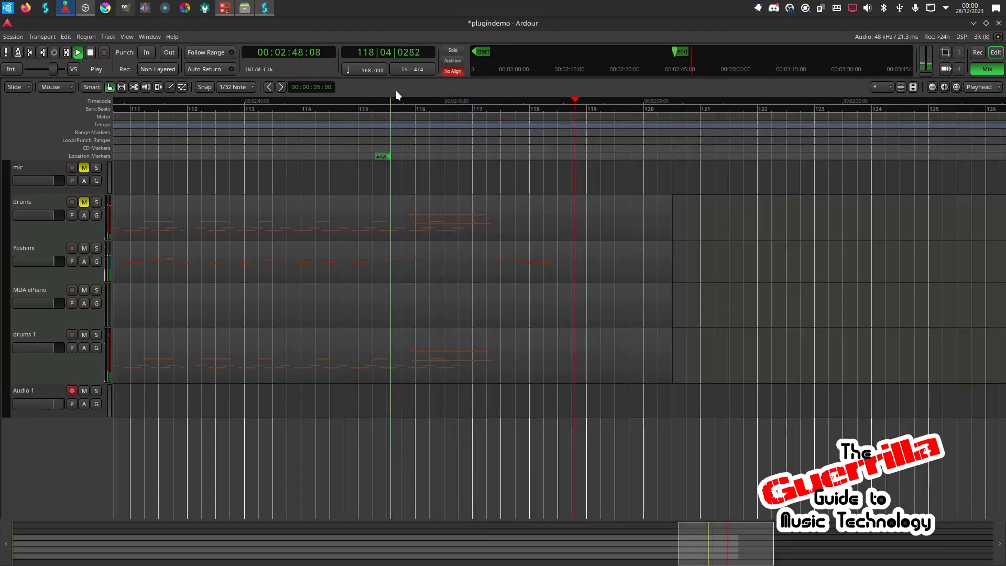
{"action": "key", "text": "space"}
{"action": "left_click", "coordinate": [31, 55]}
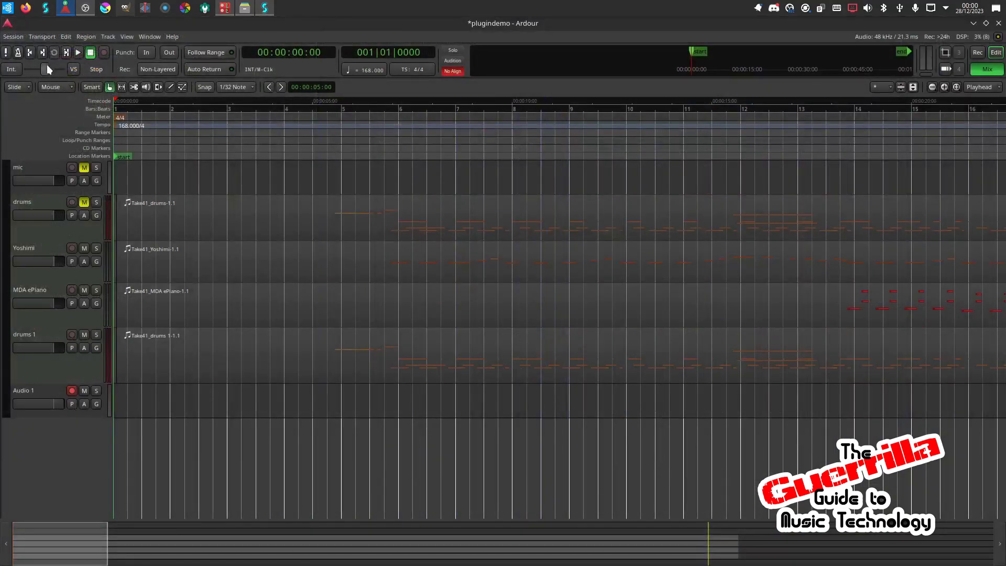
{"action": "left_click", "coordinate": [77, 52]}
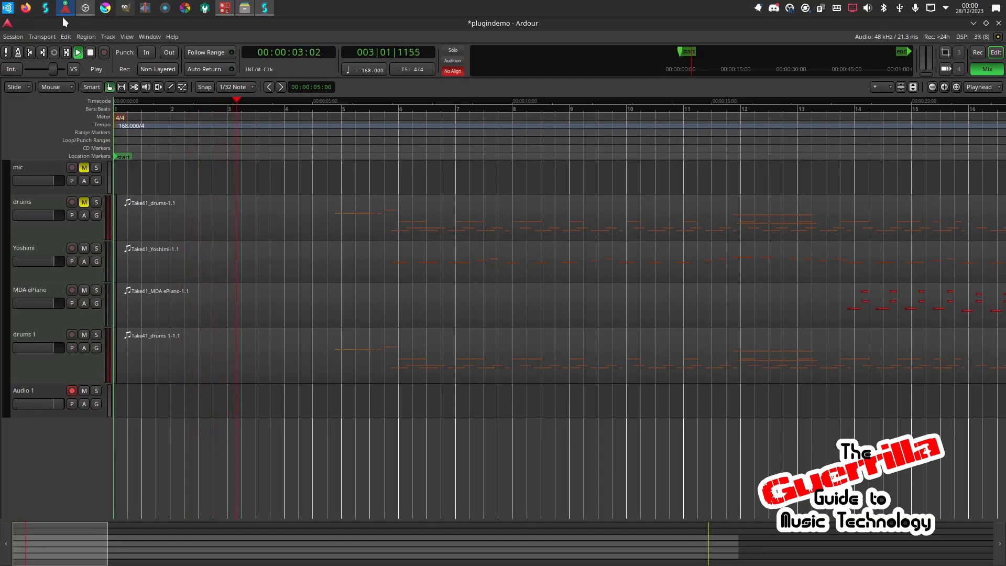
Bring back the mixer, move the compressor window clear of the drums 1 strip, and alternately bypass and enable the compressor, leaving it bypassed.
{"action": "mouse_move", "coordinate": [64, 10]}
{"action": "left_click_drag", "start_coordinate": [758, 92], "coordinate": [530, 153]}
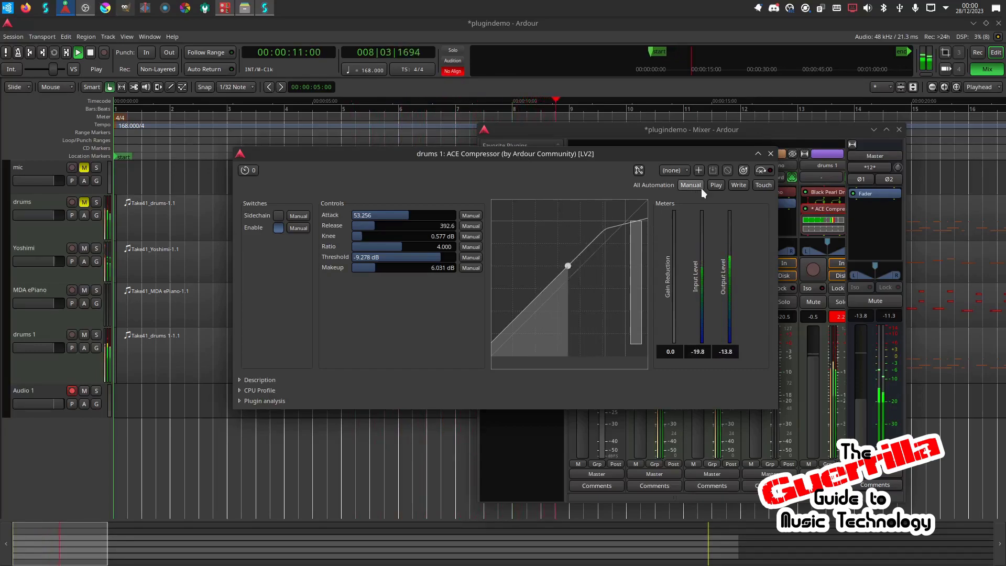
{"action": "left_click", "coordinate": [805, 209]}
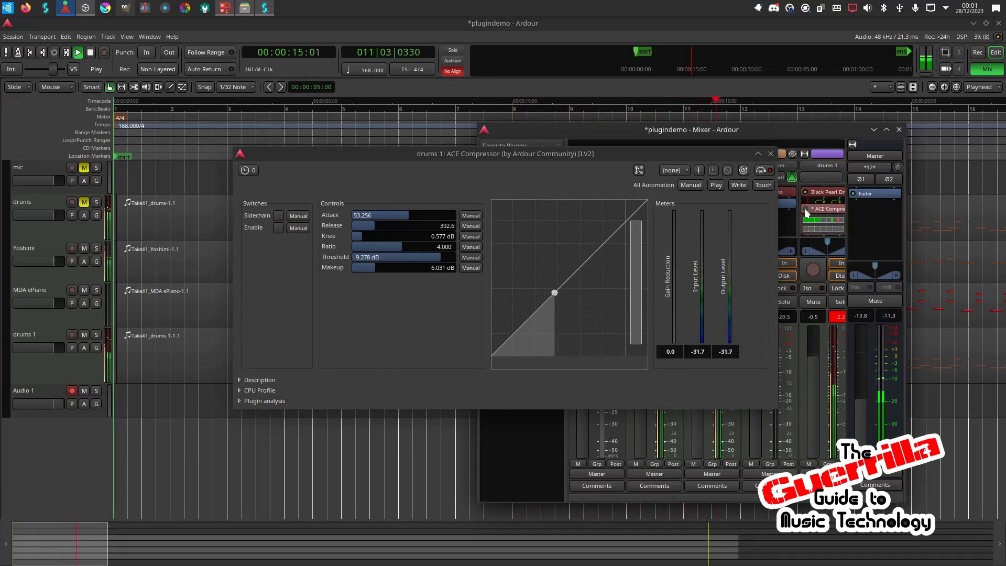
{"action": "left_click", "coordinate": [805, 209]}
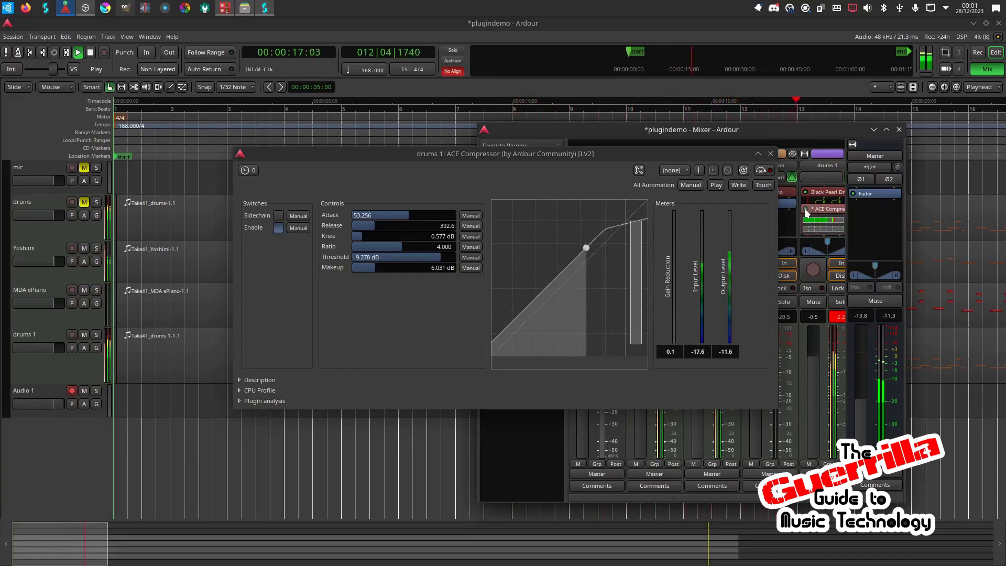
{"action": "left_click", "coordinate": [805, 208]}
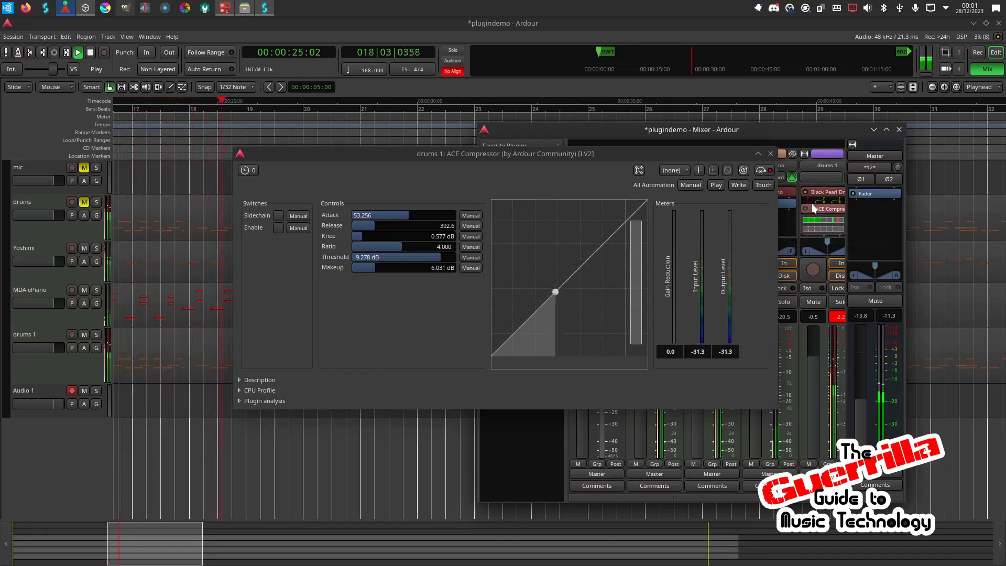
Look through the drums 1 strip's plugin list down to its fader entry and close the ACE Compressor window.
{"action": "scroll", "coordinate": [815, 199], "scroll_direction": "down", "scroll_amount": 1}
{"action": "scroll", "coordinate": [807, 204], "scroll_direction": "up", "scroll_amount": 1}
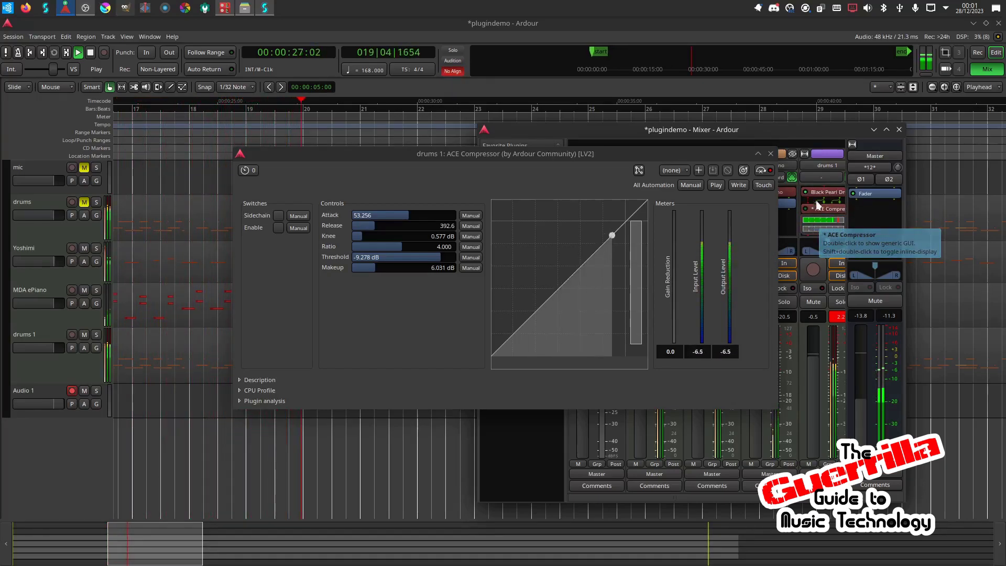
{"action": "scroll", "coordinate": [807, 205], "scroll_direction": "down", "scroll_amount": 1}
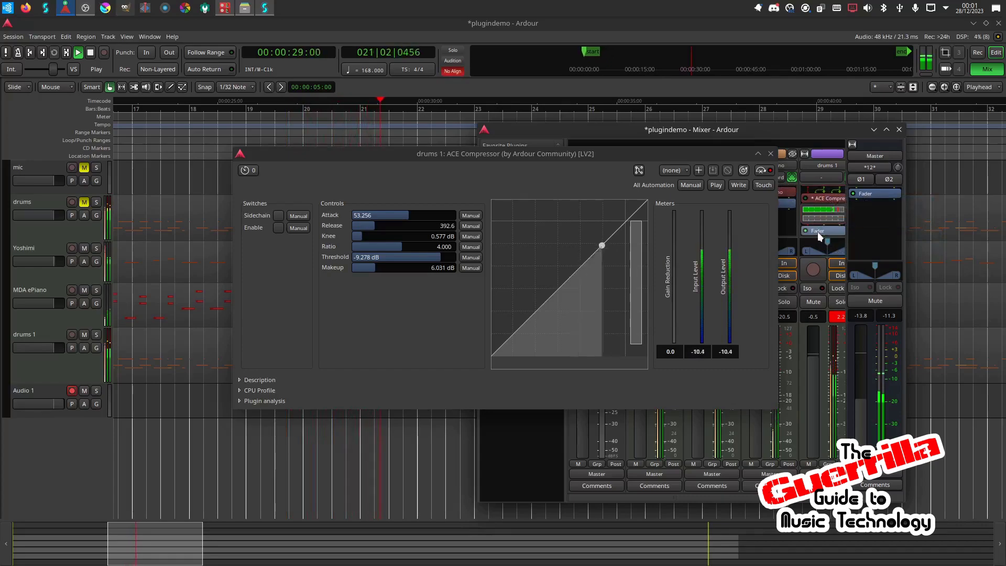
{"action": "left_click", "coordinate": [770, 154]}
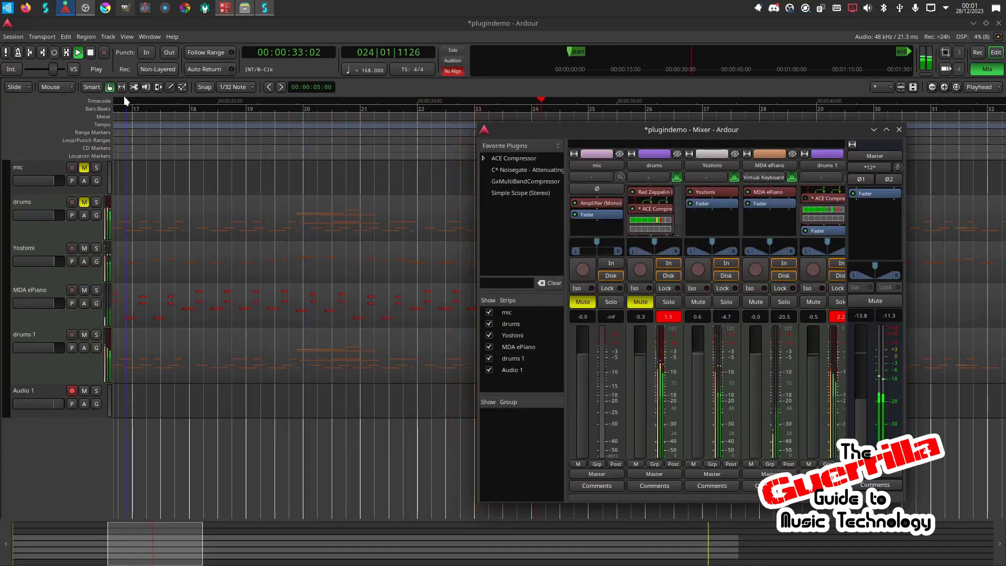
Switch to Carla to view the plugin rack holding the Simple amplifier, and return to Ardour's editor and mixer.
{"action": "left_click", "coordinate": [225, 8]}
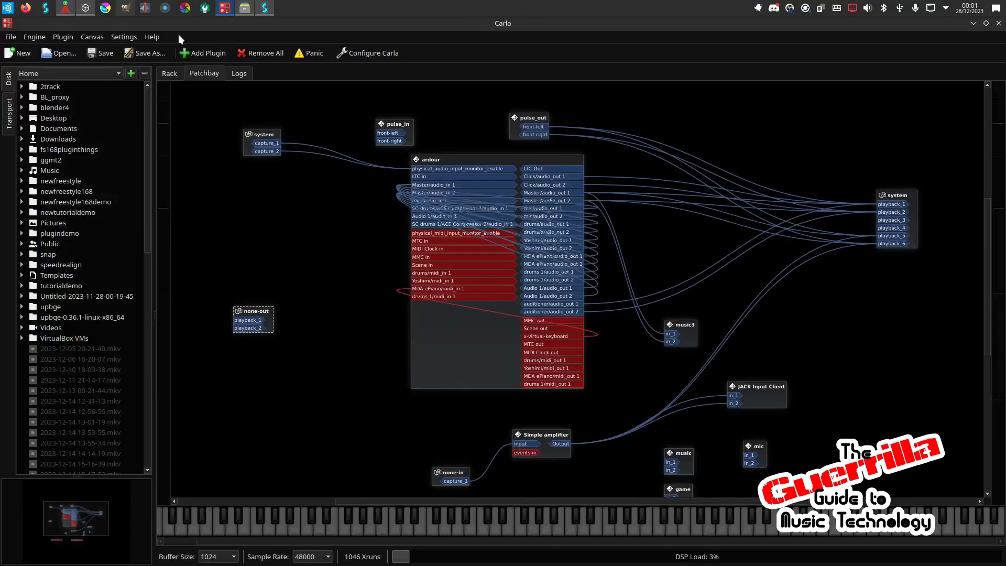
{"action": "left_click", "coordinate": [171, 74]}
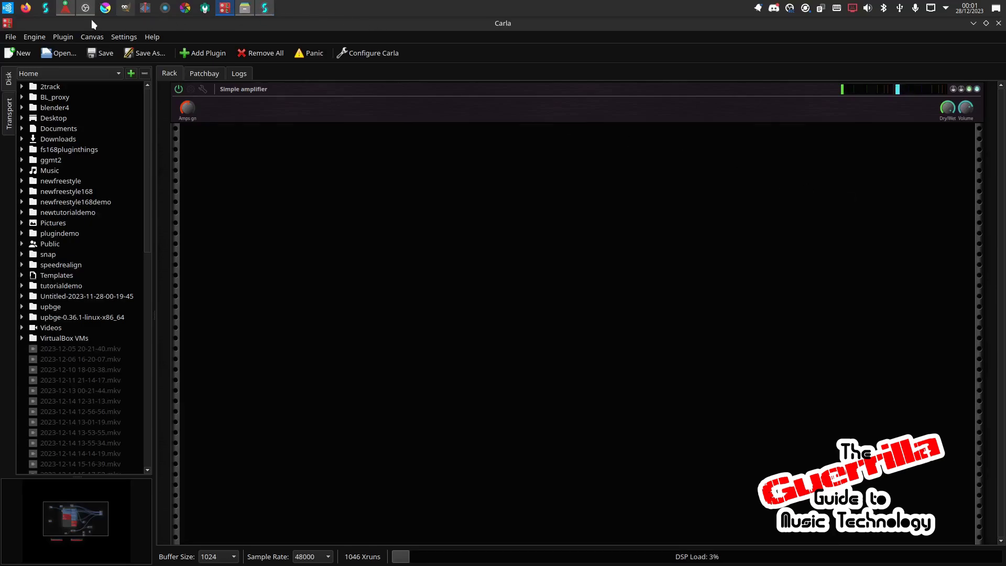
{"action": "left_click", "coordinate": [65, 9]}
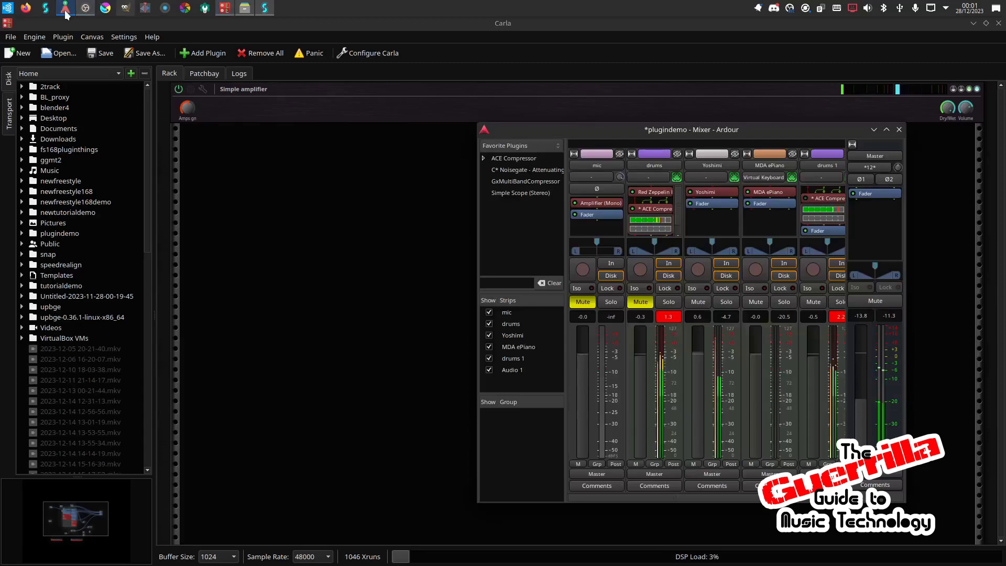
{"action": "left_click", "coordinate": [65, 9]}
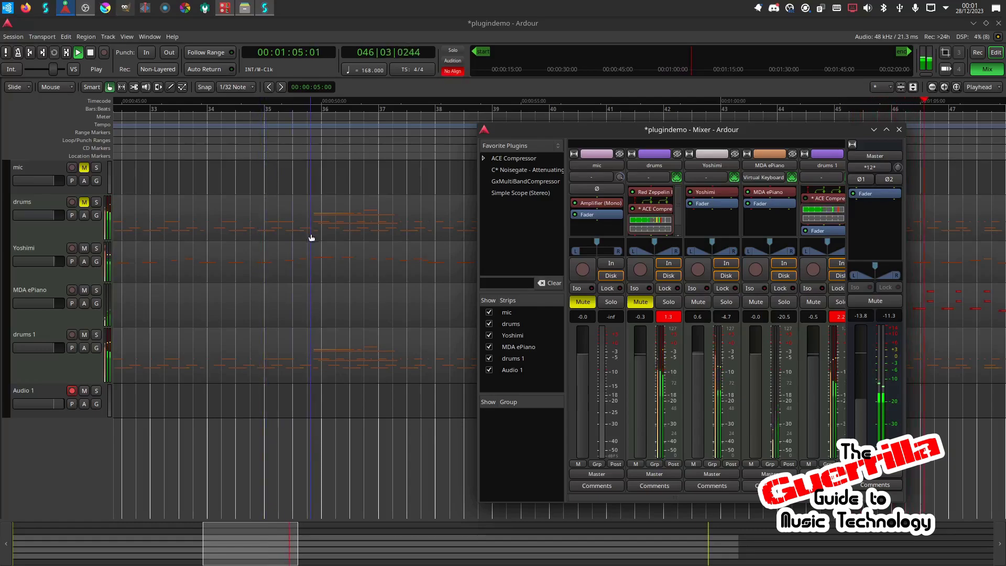
Raise the master fader to -4.7 dB and reset the clipped peak indicators on the drums and drums 1 strips.
{"action": "left_click_drag", "start_coordinate": [860, 401], "coordinate": [864, 373]}
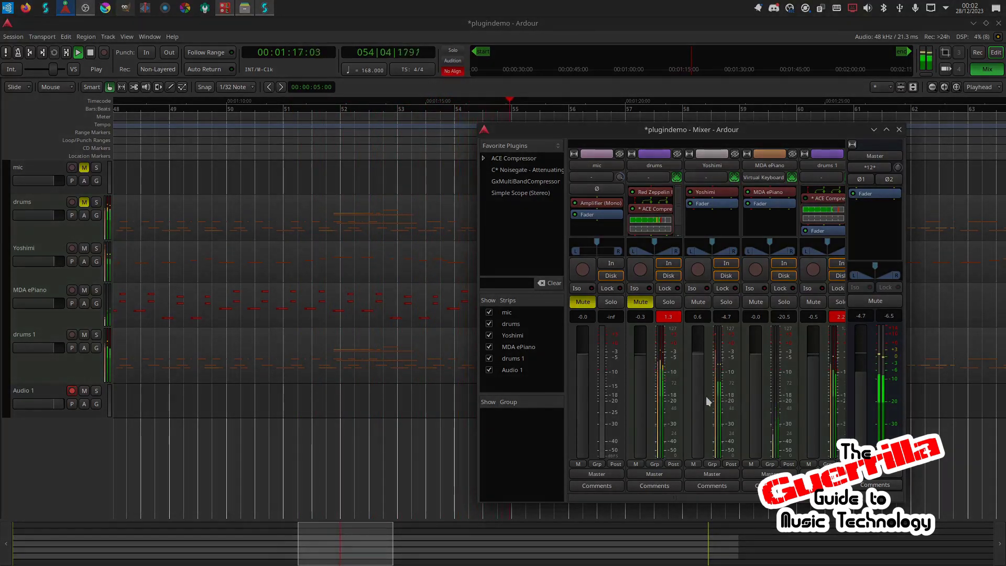
{"action": "left_click", "coordinate": [668, 317]}
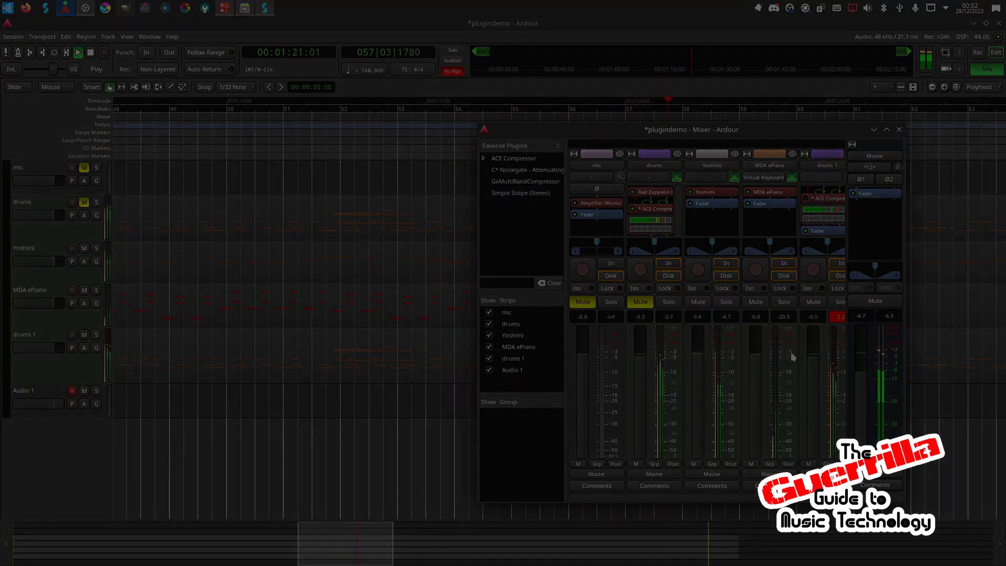
{"action": "left_click", "coordinate": [839, 316]}
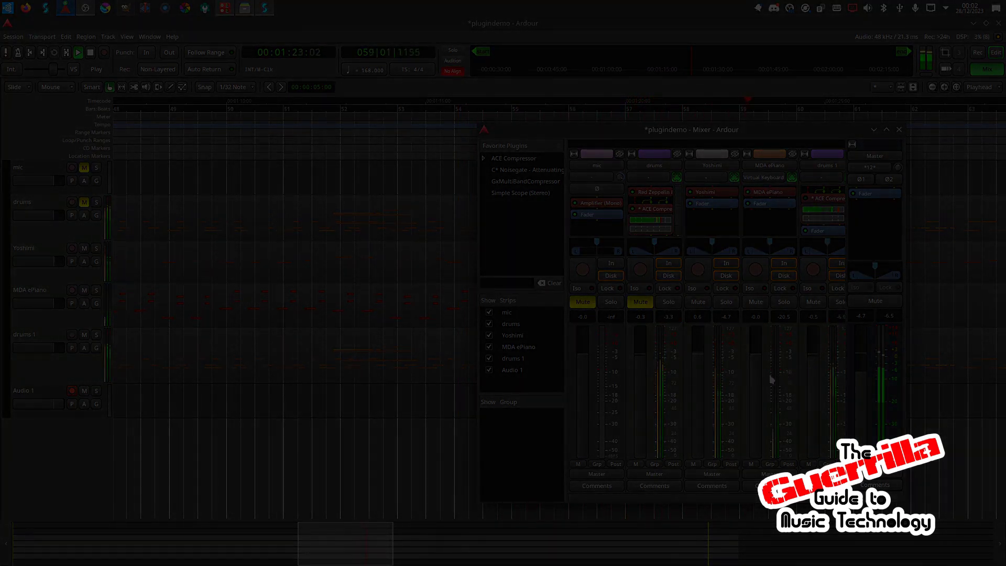